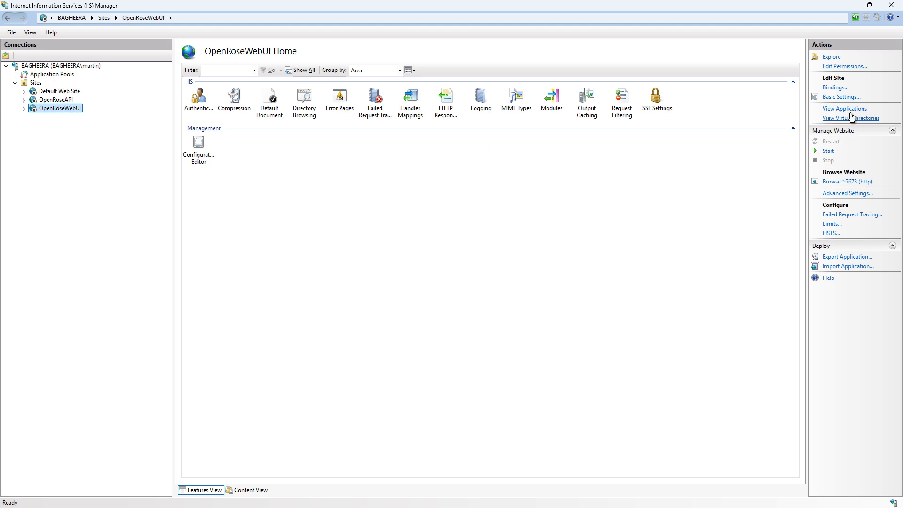
- Review the OpenRoseWebUI site's bindings and close the dialog
click(834, 89)
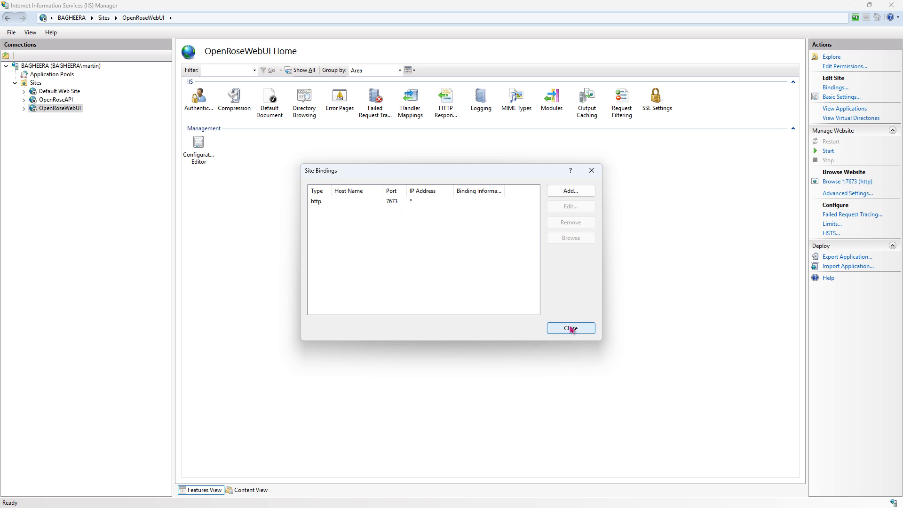
click(571, 328)
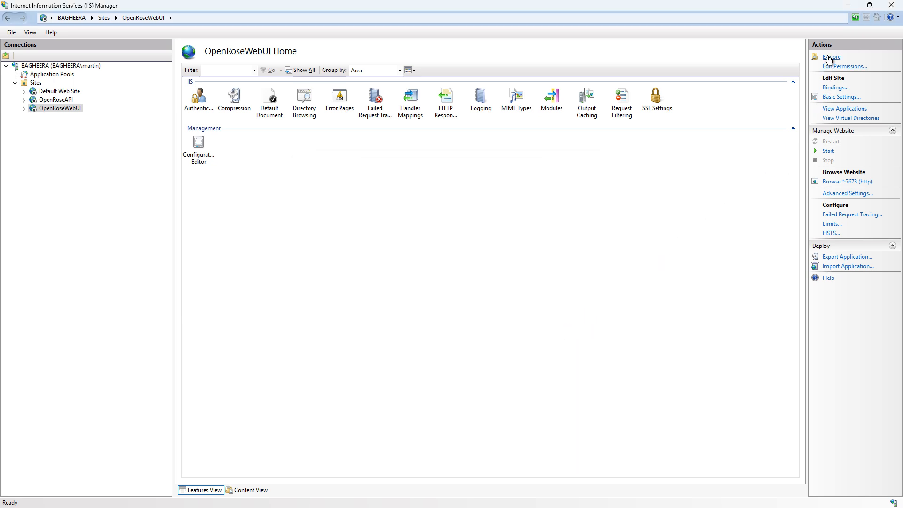
- Explore the OpenRoseWebUI site folder and open its appsettings.json file
click(828, 57)
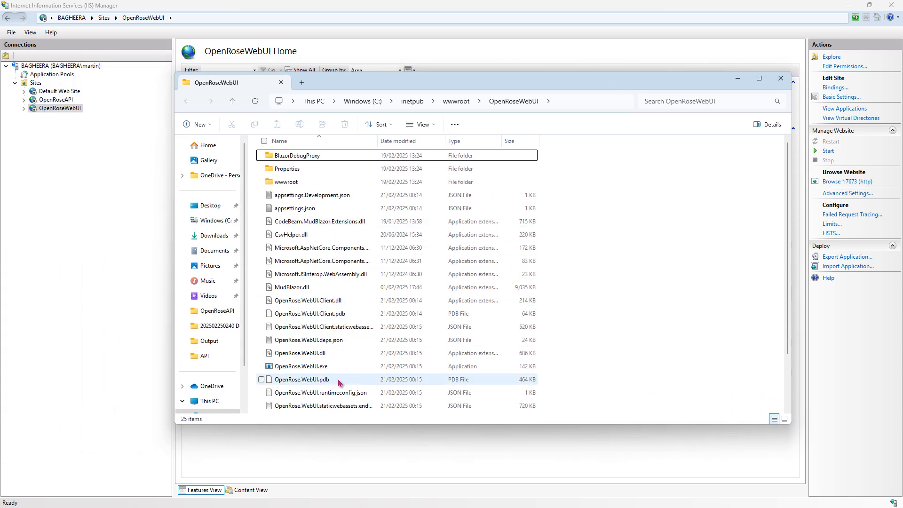
click(298, 210)
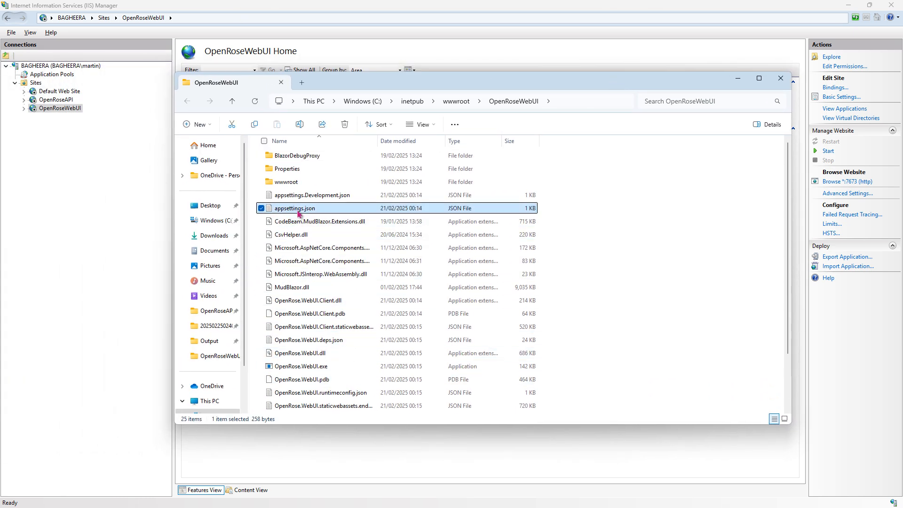
double_click(298, 210)
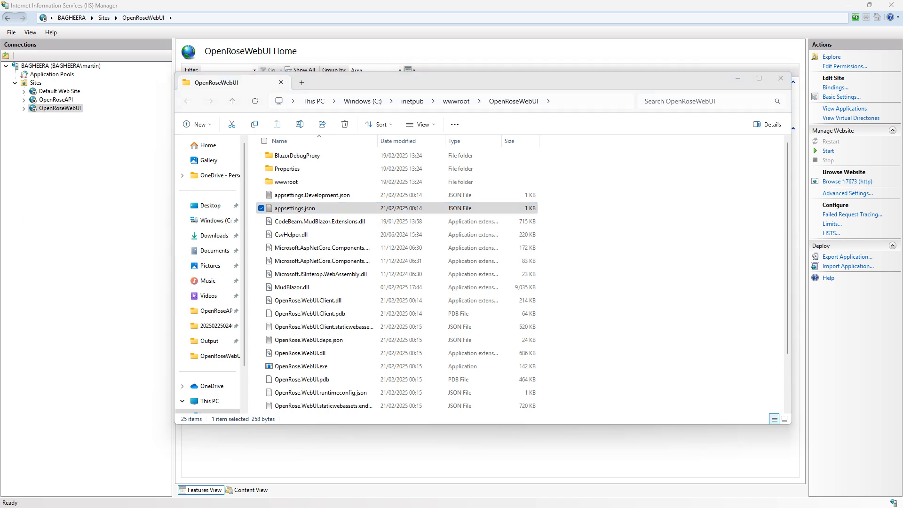
drag(0, 203, 419, 162)
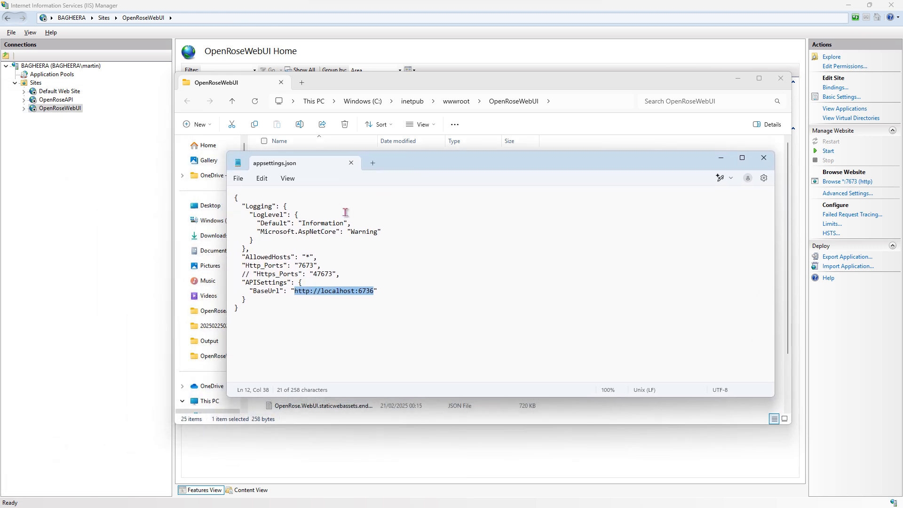
- Examine the API BaseUrl and Http_Ports entries in the WebUI appsettings.json
click(316, 332)
drag(295, 293, 375, 294)
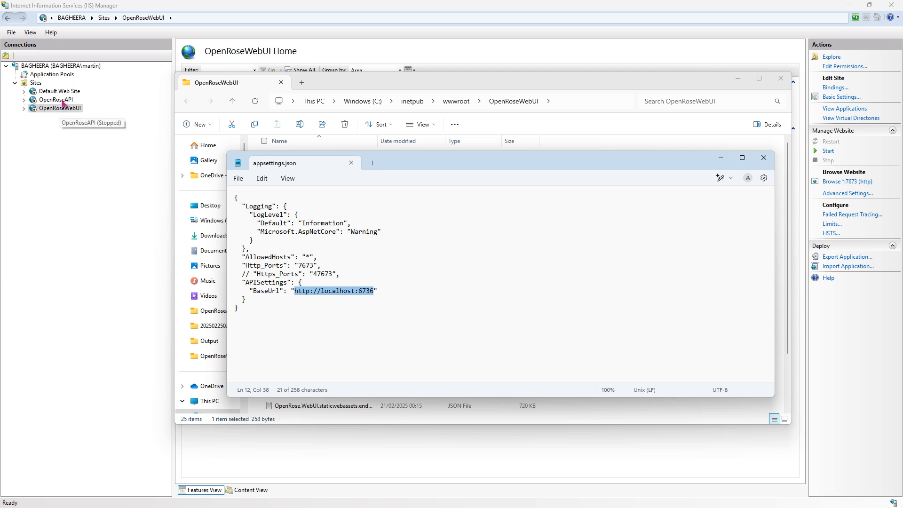
click(298, 266)
drag(299, 266, 315, 266)
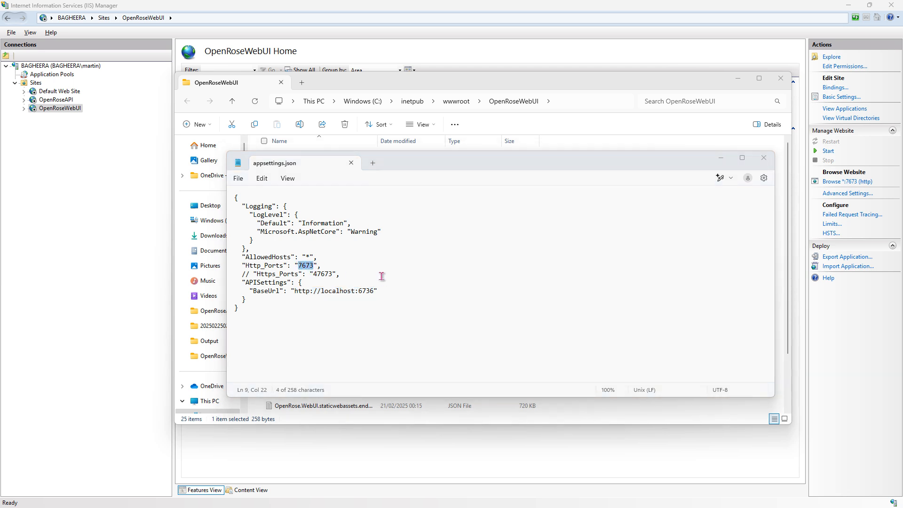
- Compare the WebUI and API ports against the OpenRose installation architecture diagram in the browser
key(alt+Tab)
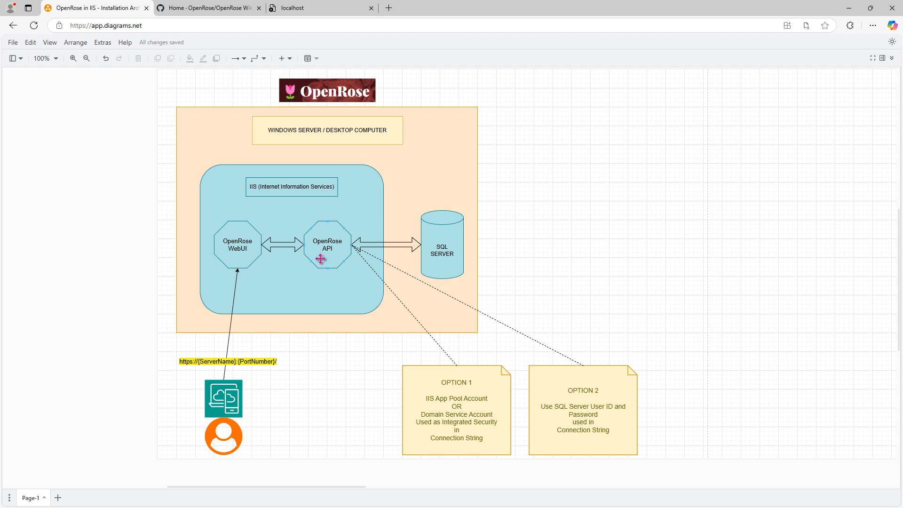
click(238, 248)
click(334, 253)
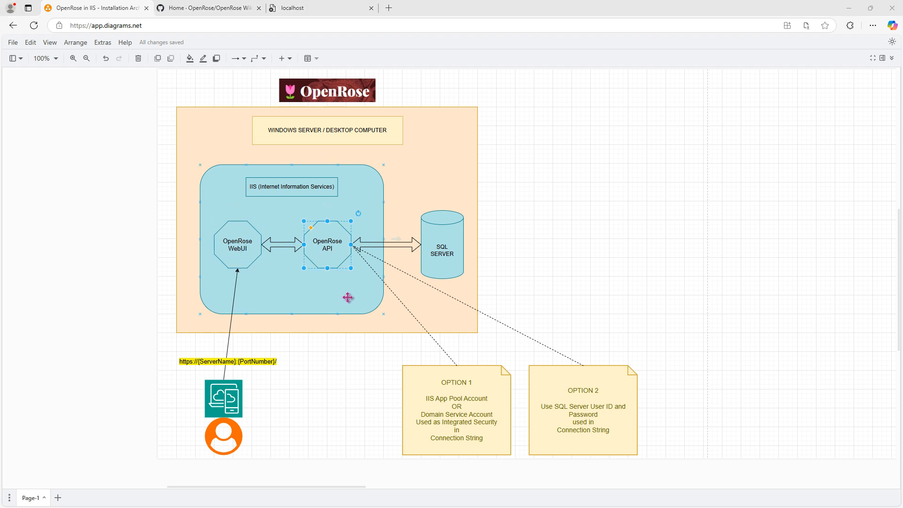
key(alt+Tab)
drag(359, 290, 375, 292)
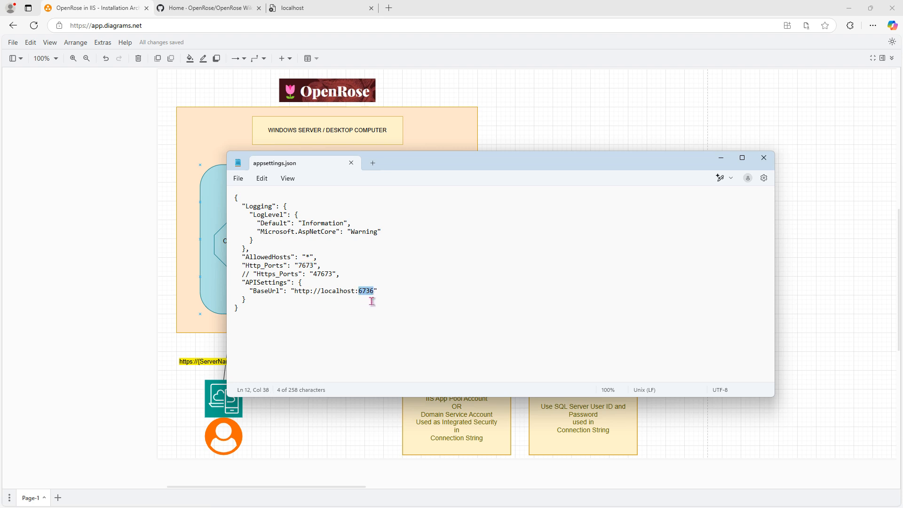
key(alt+Tab)
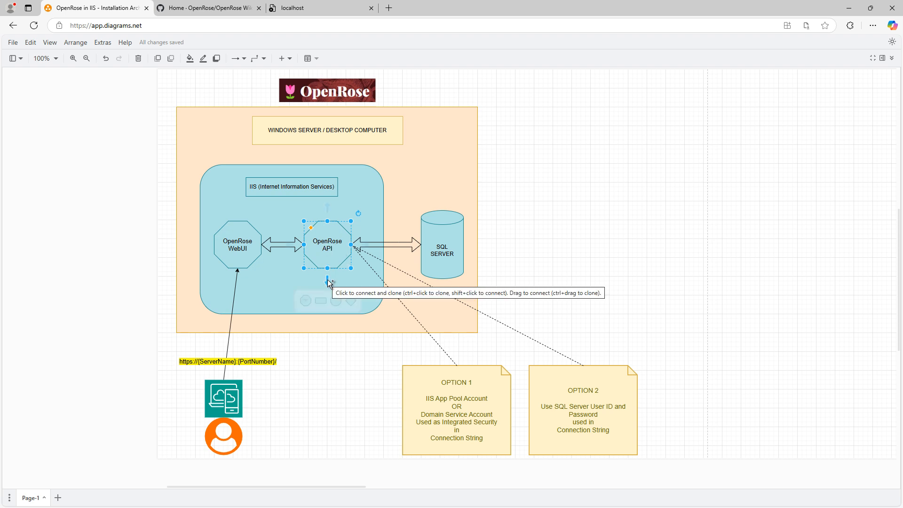
key(alt+Tab)
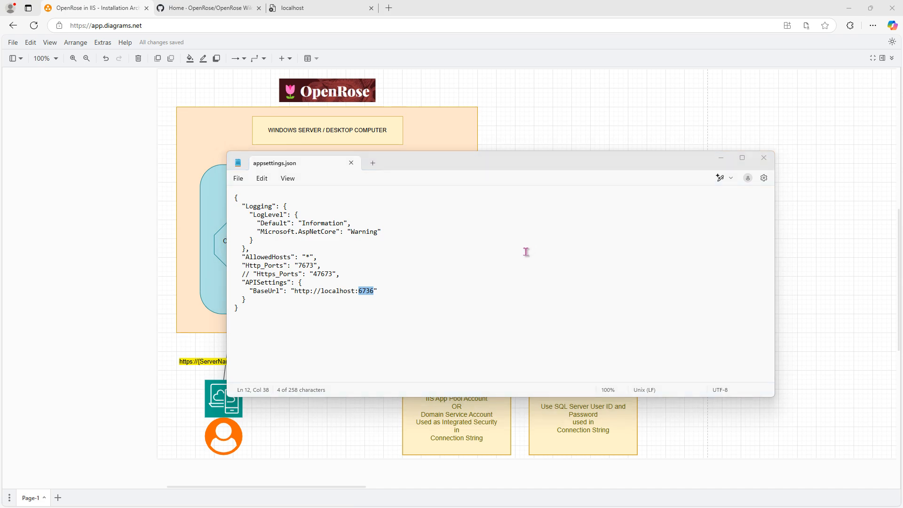
key(alt+Tab)
- Review the OpenRoseAPI site's bindings and close the dialog
click(56, 100)
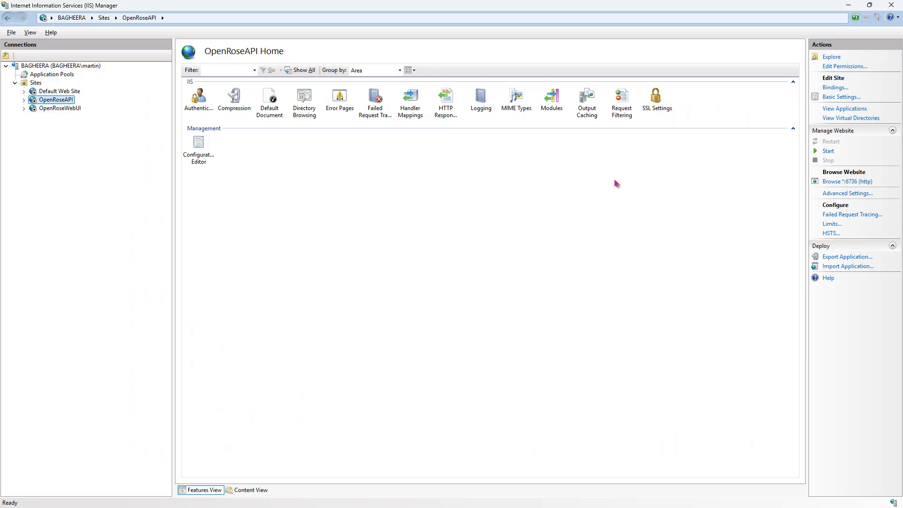
click(835, 88)
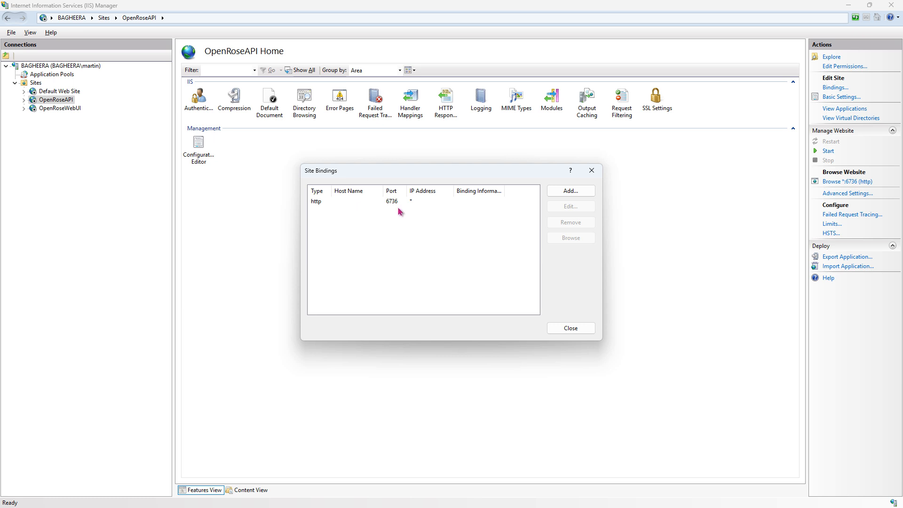
click(569, 328)
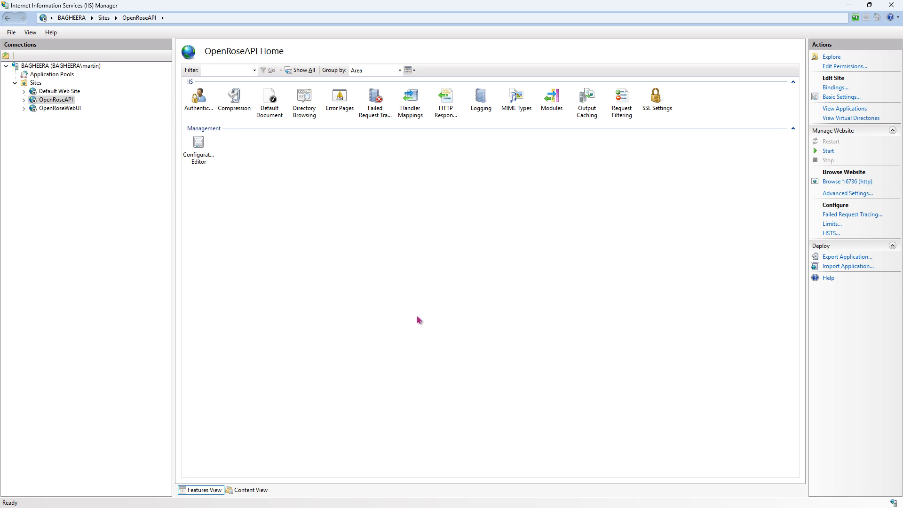
- Explore the OpenRoseAPI site folder and open its appsettings.json file
click(831, 57)
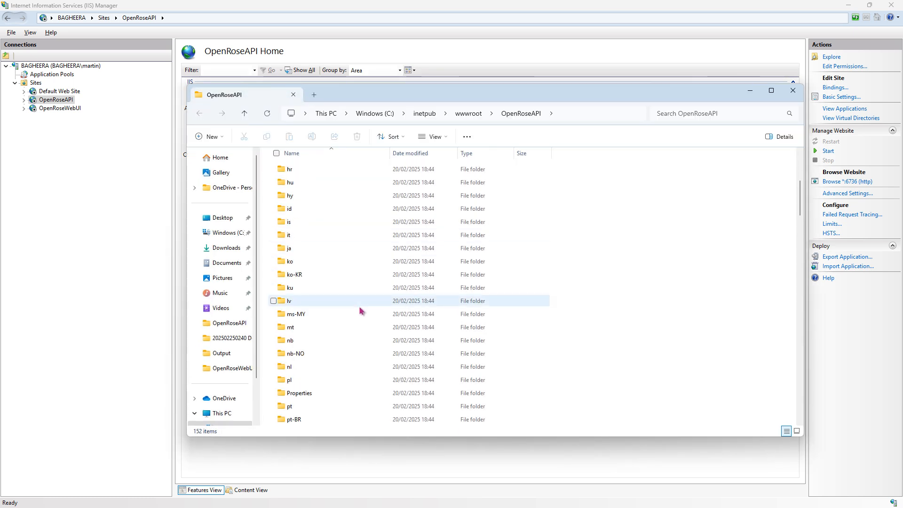
scroll(360, 315, down, 5)
scroll(360, 320, down, 6)
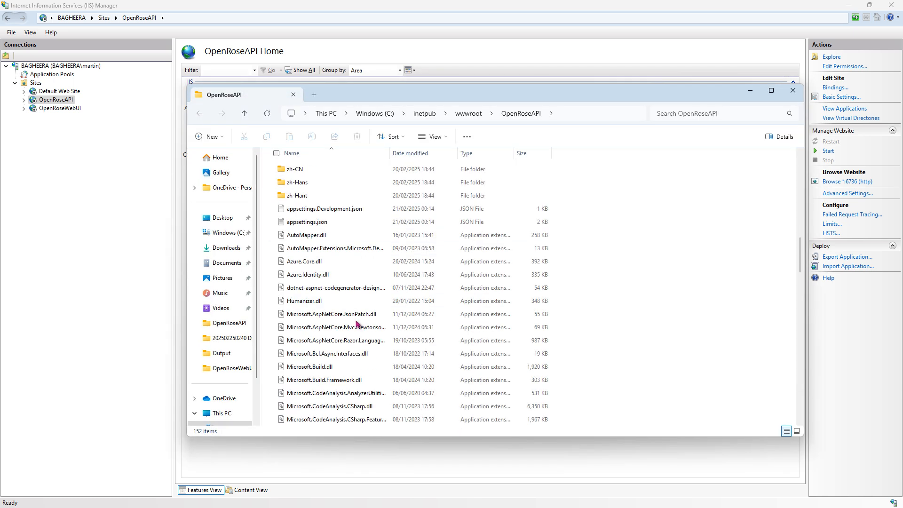
scroll(356, 324, up, 1)
double_click(303, 259)
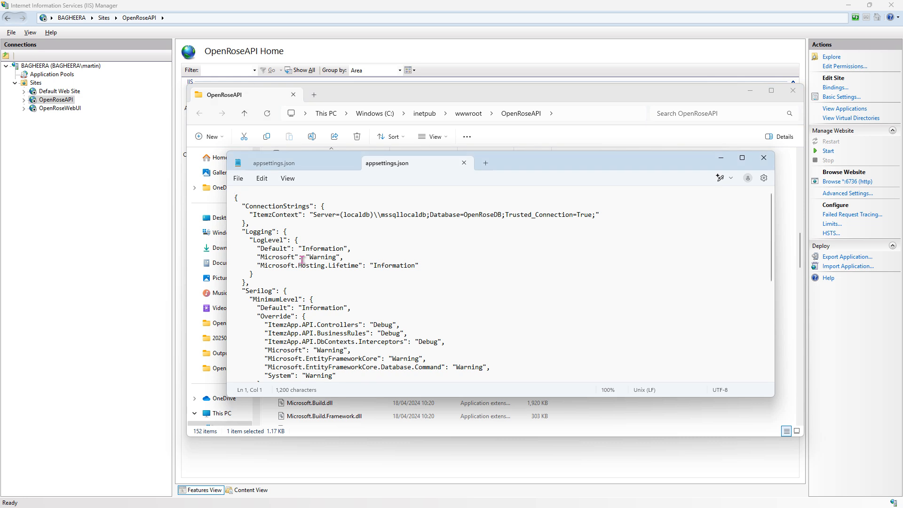
- Examine the ItemzContext connection string in the API appsettings.json
scroll(439, 291, down, 3)
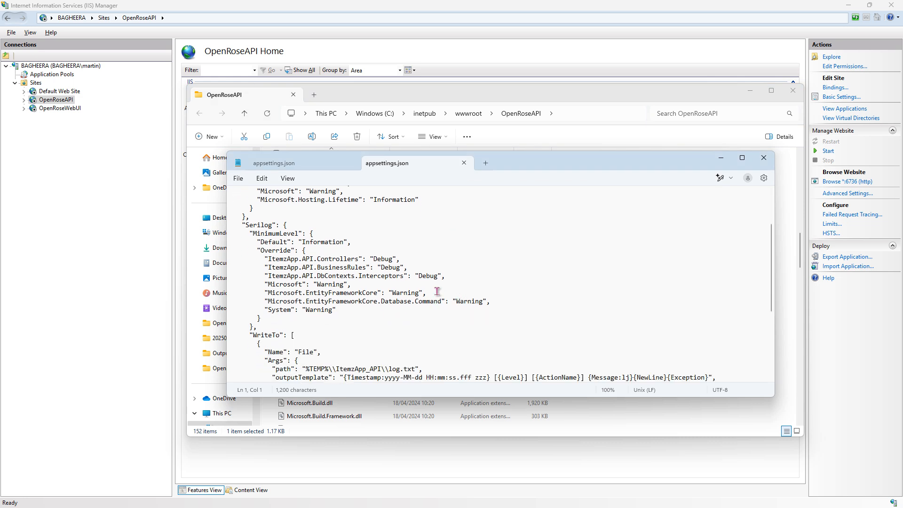
scroll(437, 294, up, 1)
scroll(437, 294, up, 2)
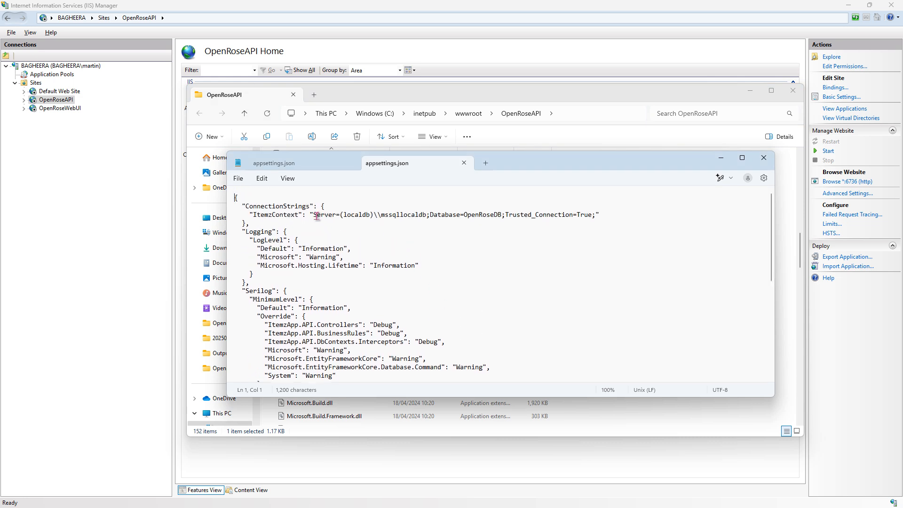
click(314, 215)
drag(319, 218, 599, 220)
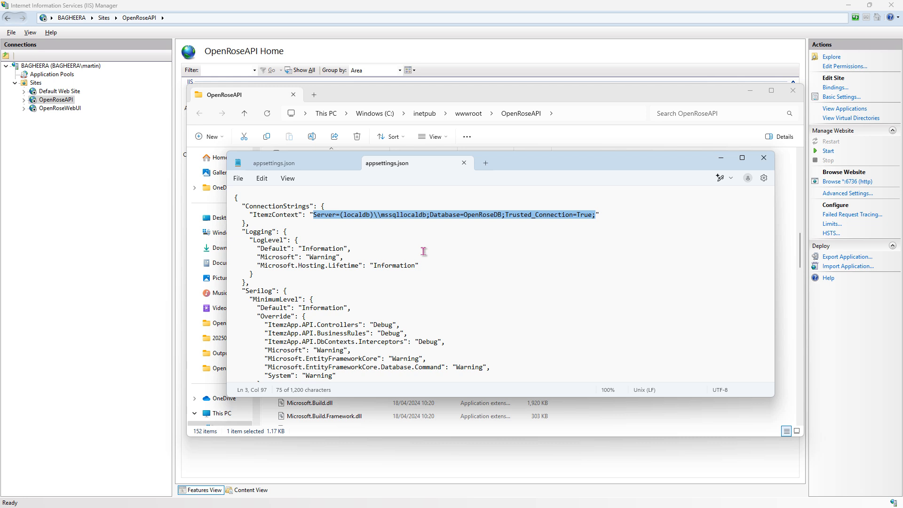
click(342, 233)
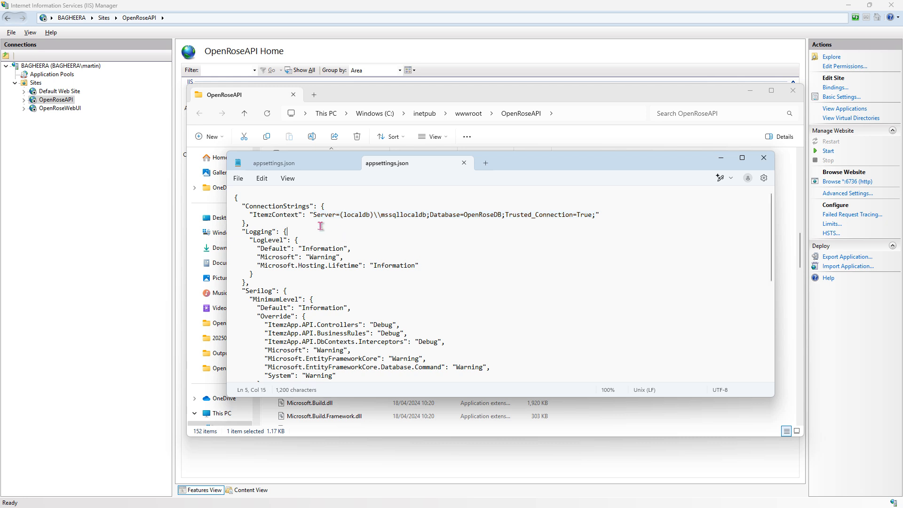
drag(314, 216, 595, 216)
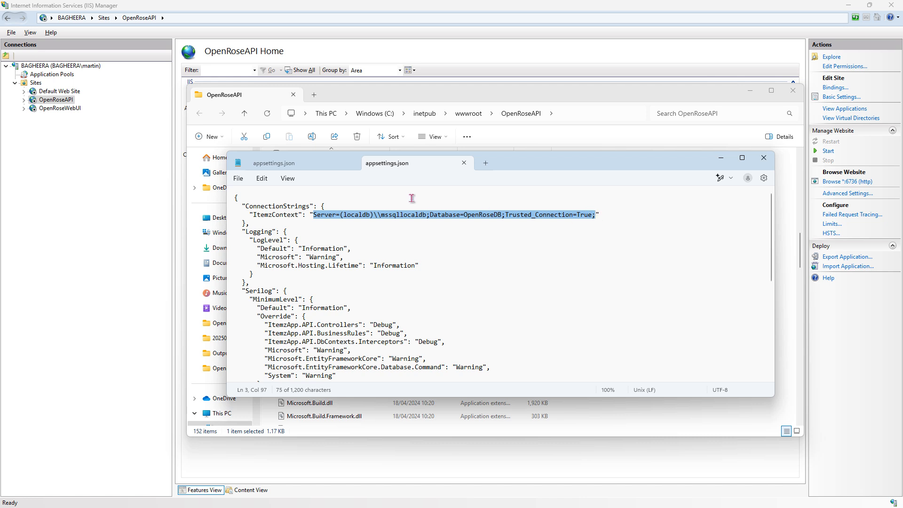
click(412, 224)
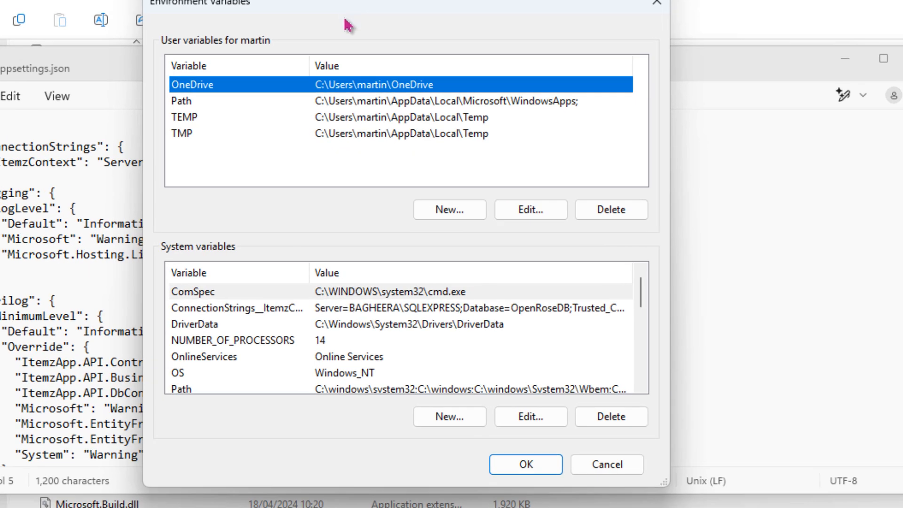
- Inspect the ConnectionStrings__ItemzContext system environment variable's value and close the dialogs without saving
double_click(370, 308)
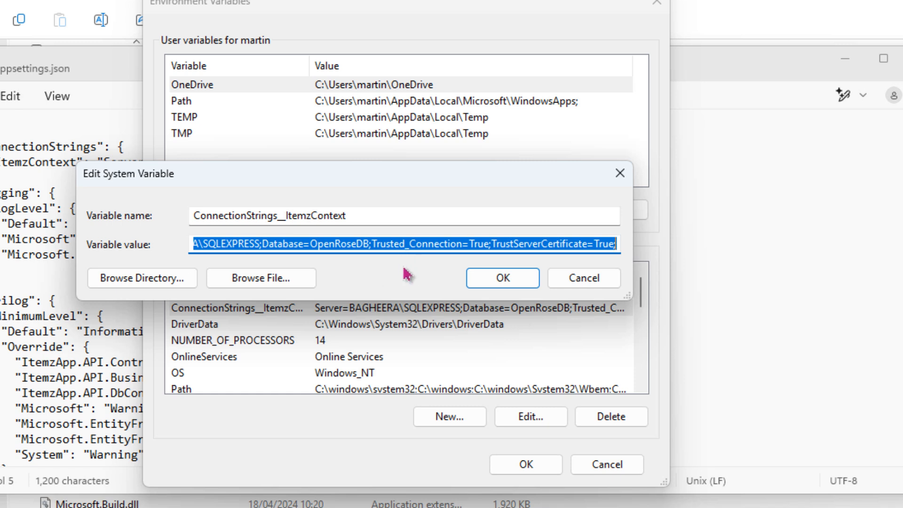
click(362, 243)
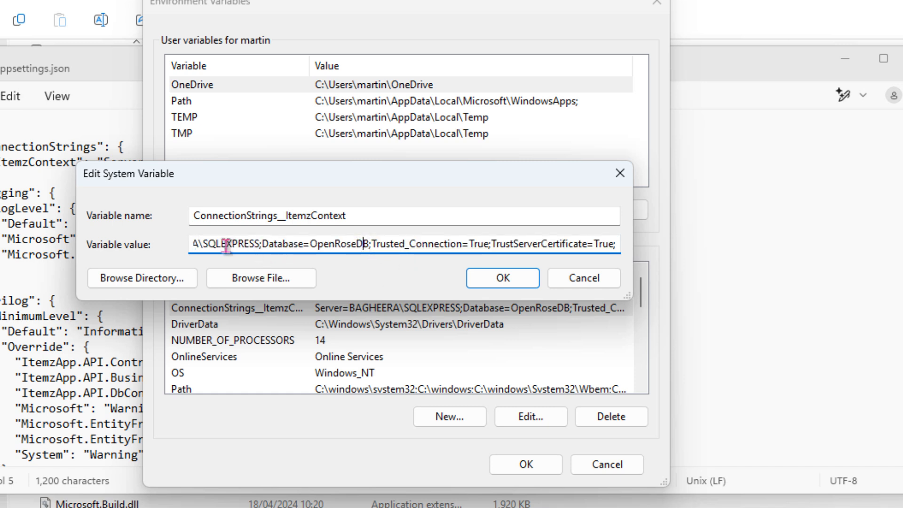
drag(227, 243, 167, 247)
click(266, 243)
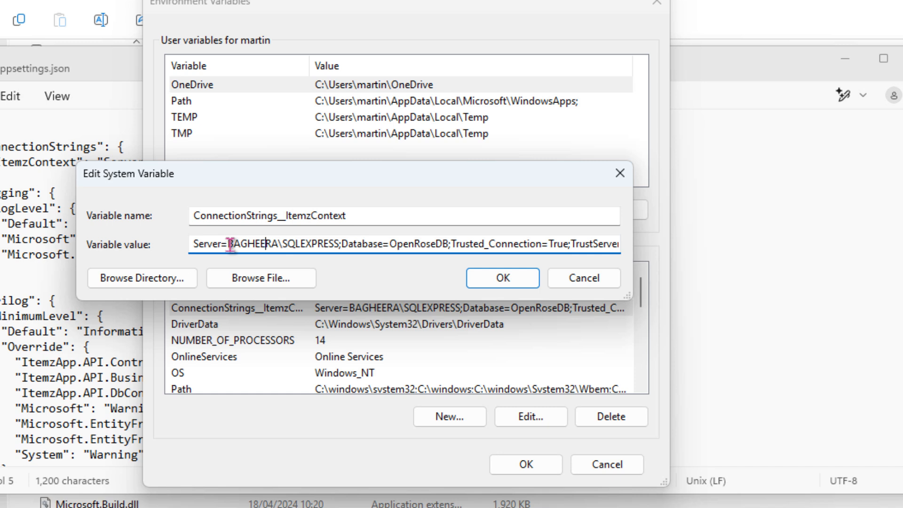
drag(234, 245, 305, 245)
click(331, 244)
drag(230, 246, 341, 245)
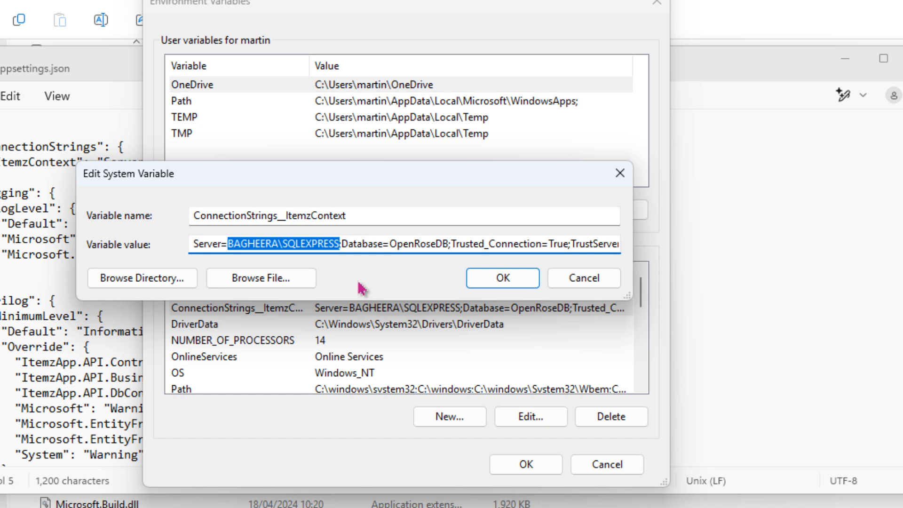
drag(449, 244, 389, 244)
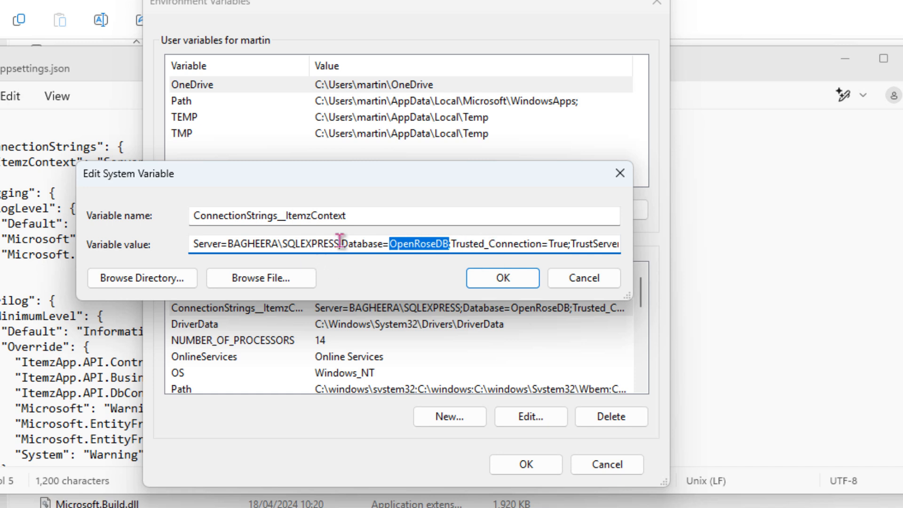
click(489, 244)
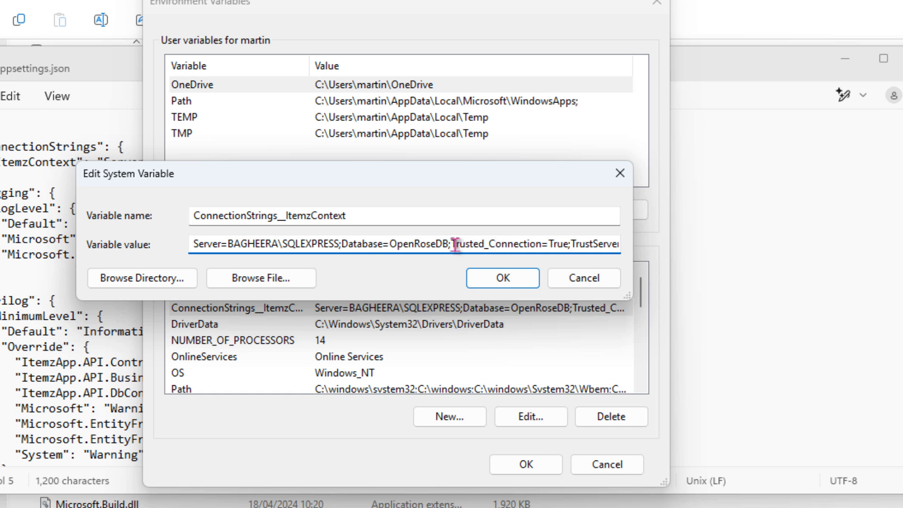
drag(456, 245, 646, 243)
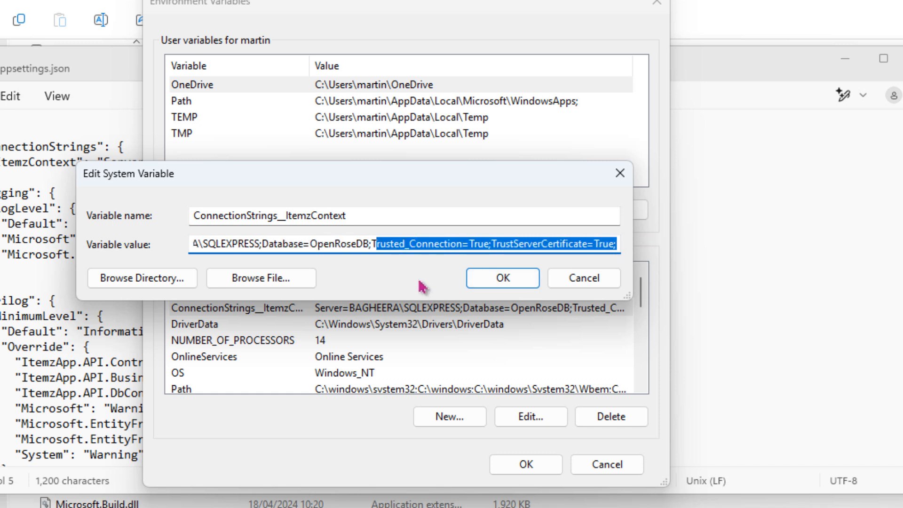
click(329, 245)
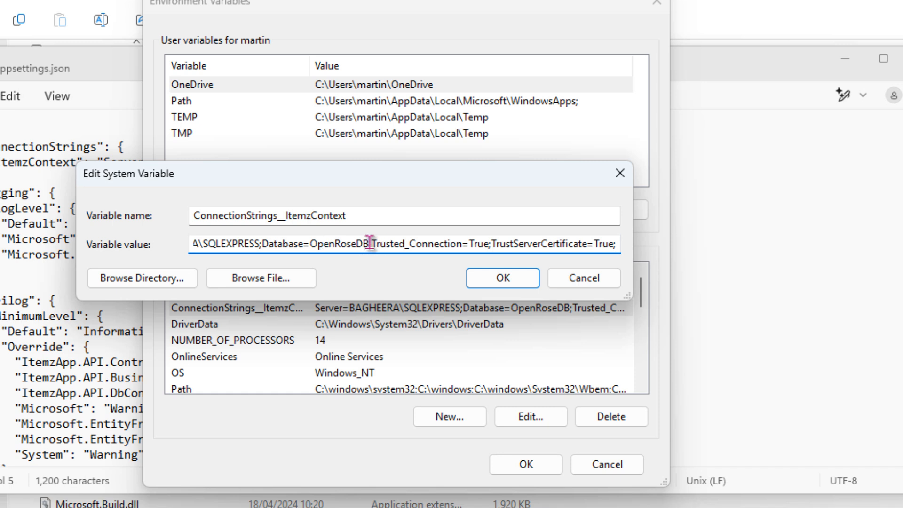
drag(374, 243, 164, 247)
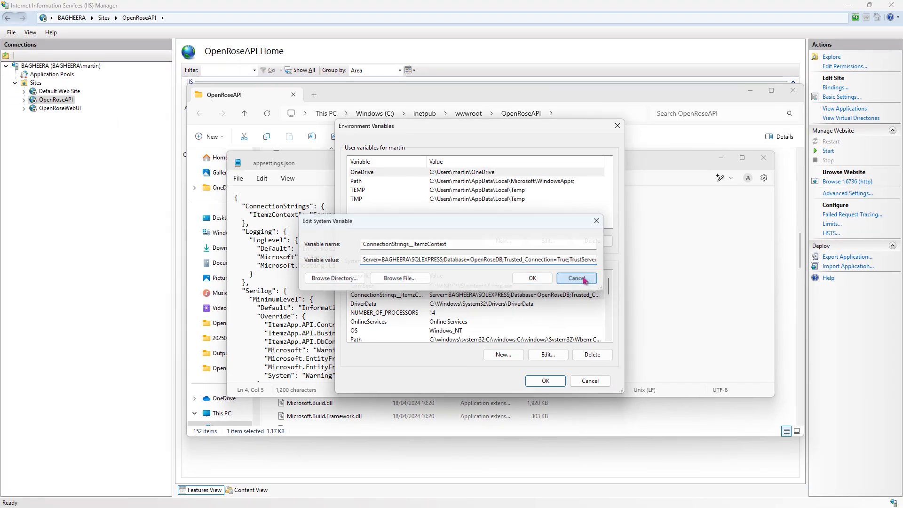
click(589, 280)
click(590, 380)
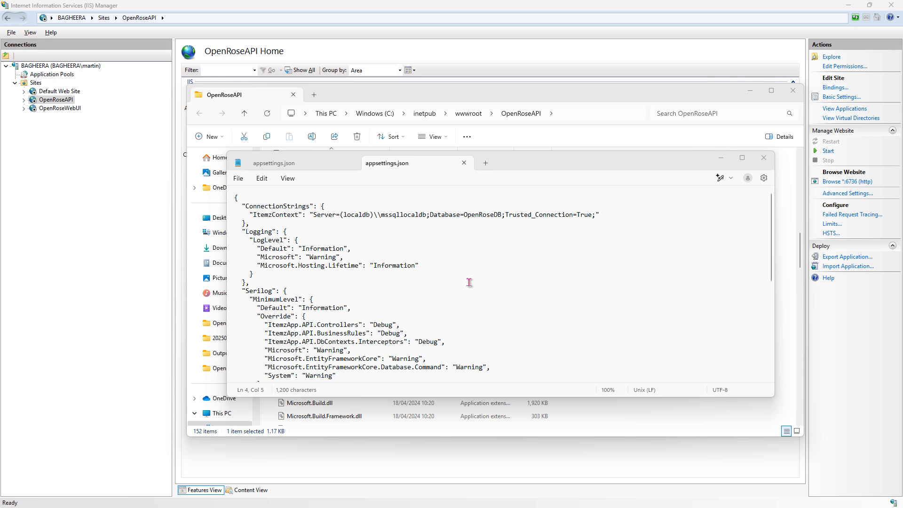
- Open the OpenRoseAPI site's basic settings to review its site name, application pool and physical path, then cancel
click(66, 102)
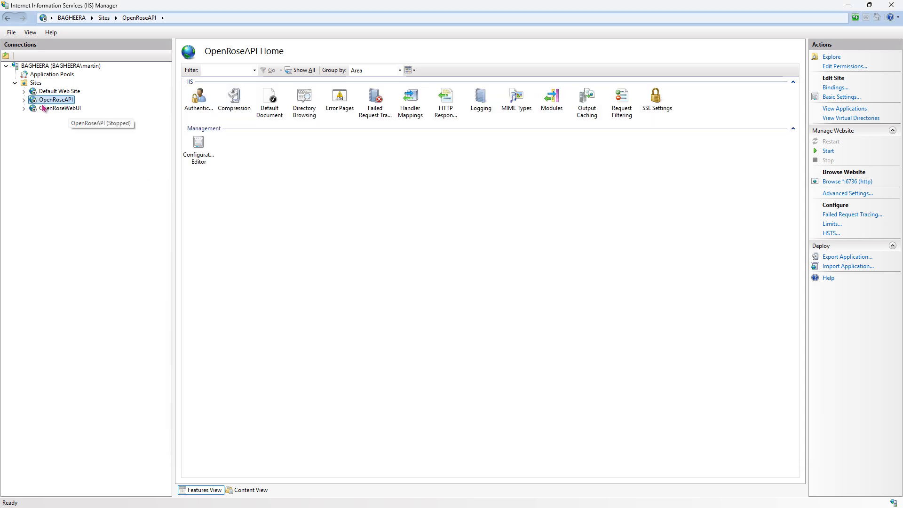
click(841, 96)
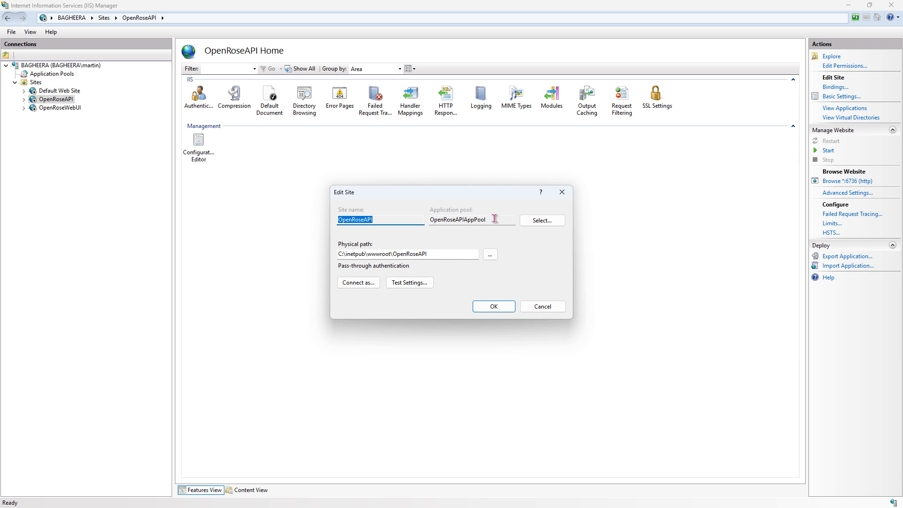
drag(495, 219, 337, 220)
click(393, 219)
drag(488, 219, 429, 220)
click(498, 220)
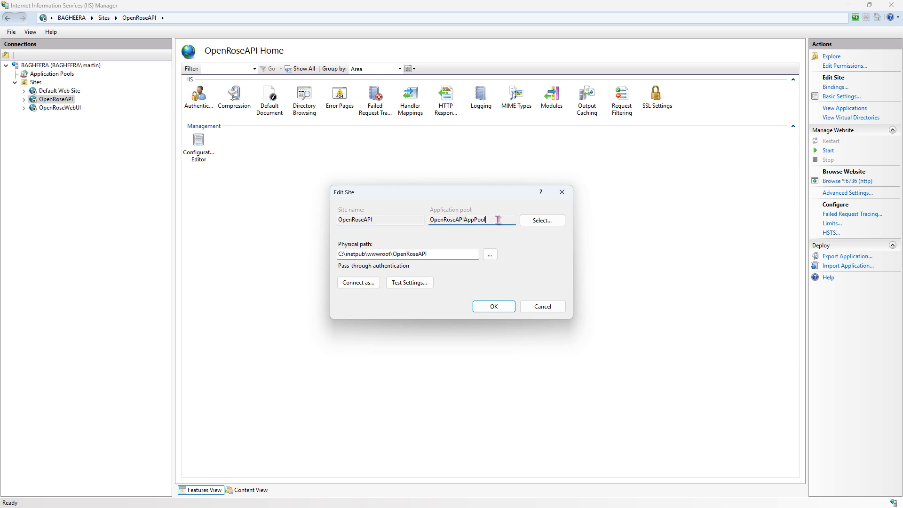
click(553, 308)
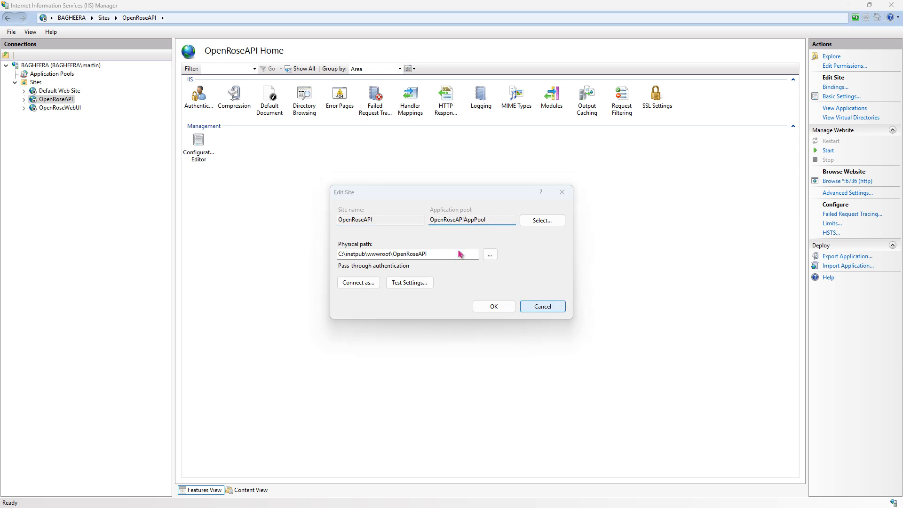
- Select OpenRoseAPIAppPool in the Application Pools list and compare it with the architecture diagram's connection options
click(45, 76)
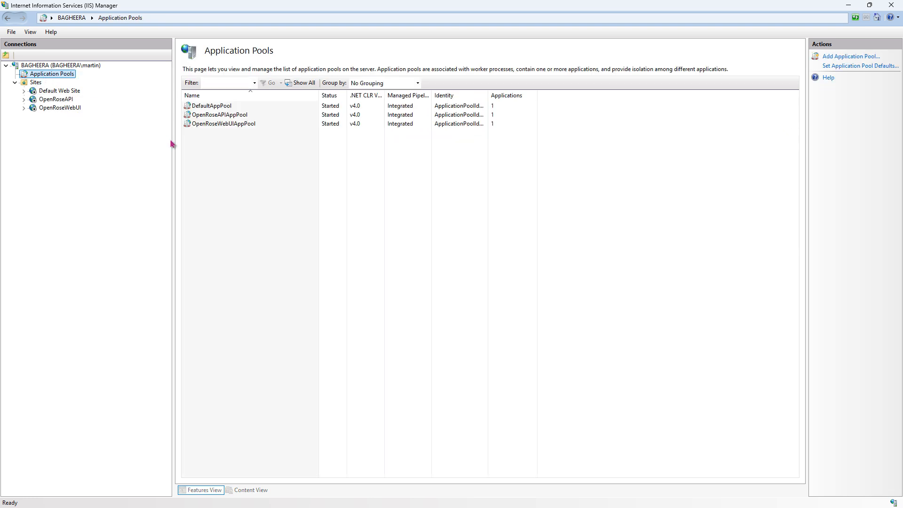
click(235, 115)
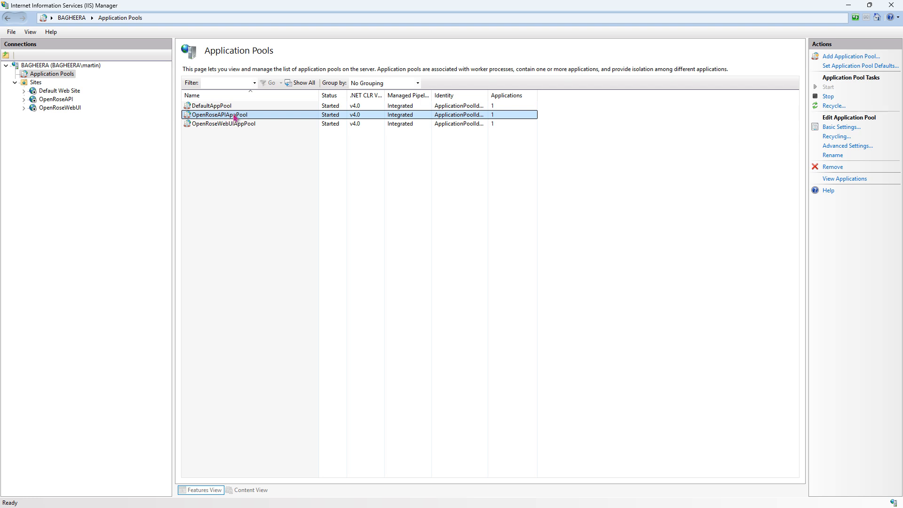
key(alt+Tab)
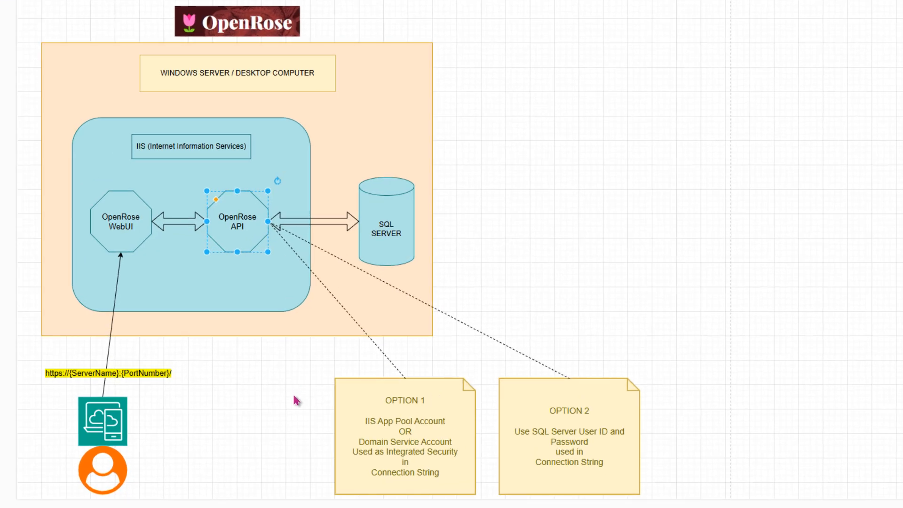
click(293, 396)
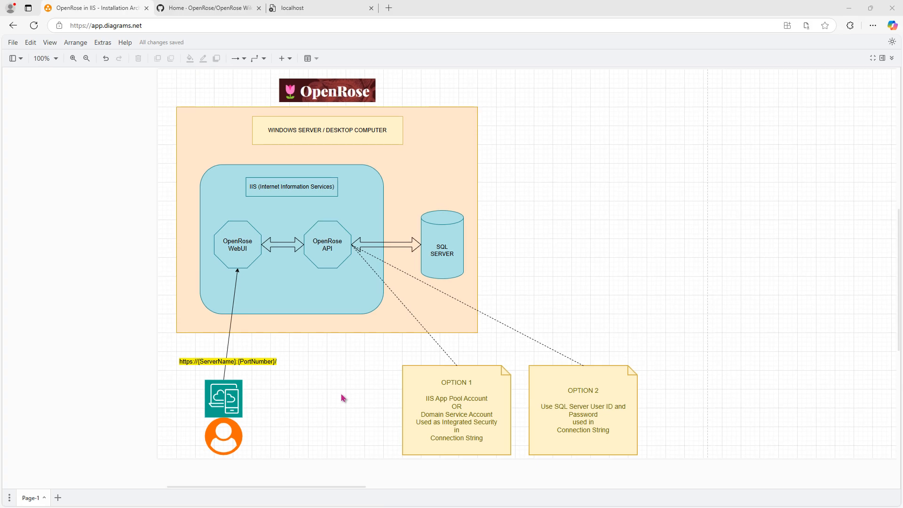
- Switch to SQL Server Management Studio and examine the IIS APPPOOL\OpenRoseAPIAppPool user under OpenRoseDB's security users
key(alt+Tab)
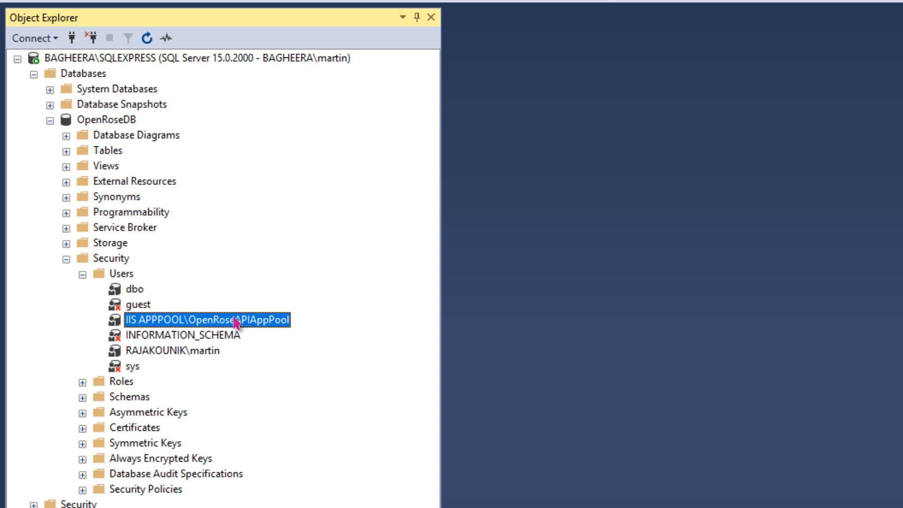
right_click(257, 327)
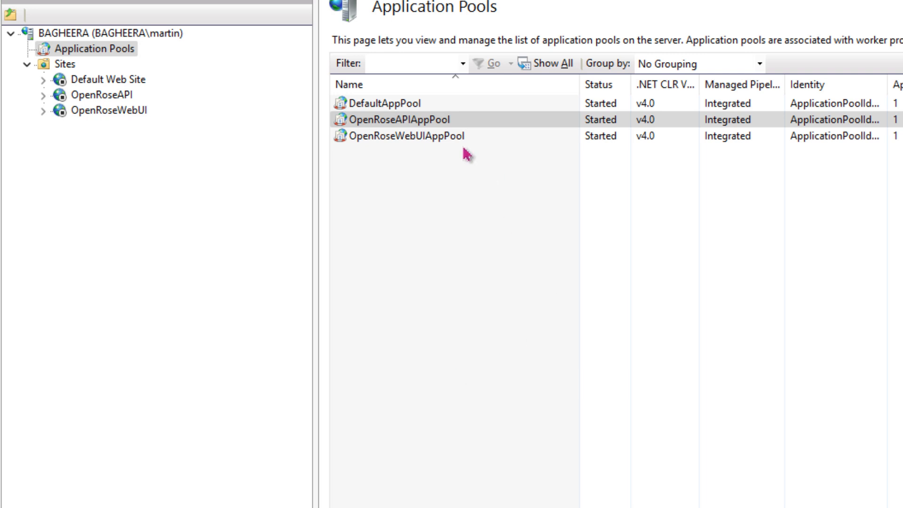
click(408, 121)
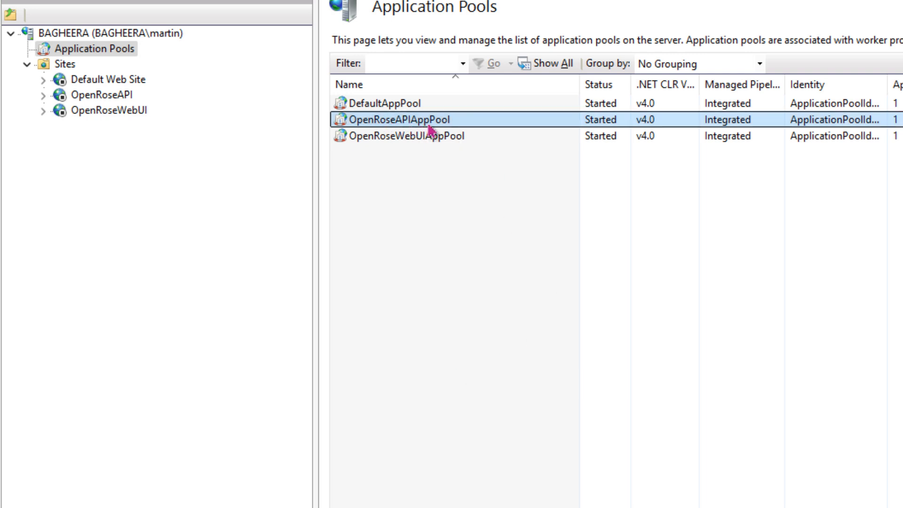
key(alt+Tab)
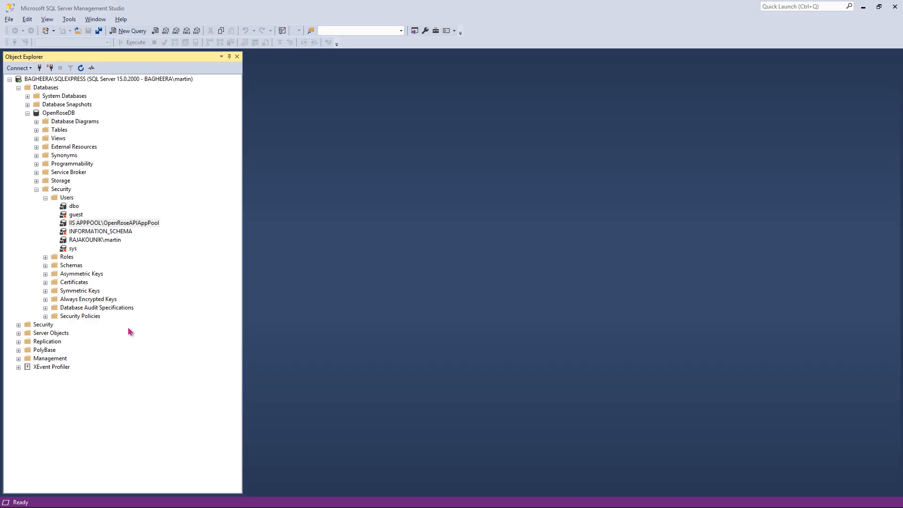
key(alt+Tab)
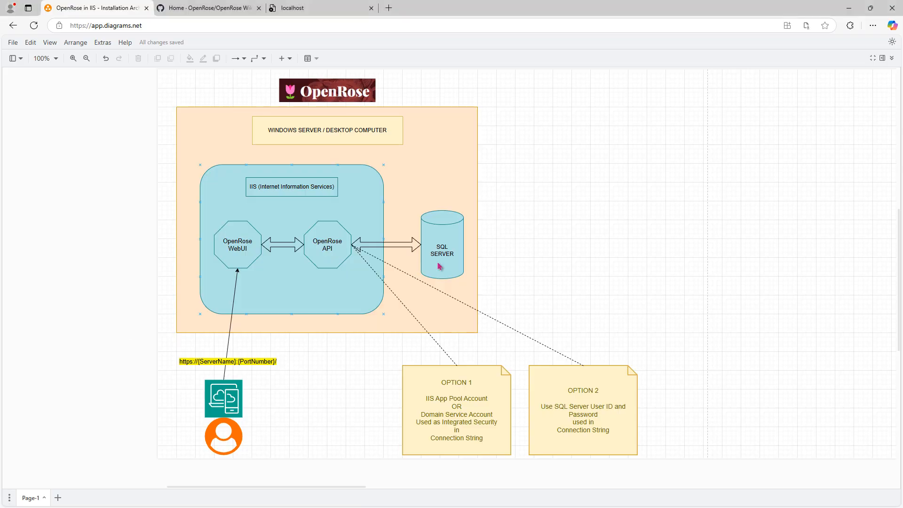
- Open the GitHub wiki tab and navigate to the 'SQL - Script to add IIS APP Pool user in SQL Server Database' page
click(211, 8)
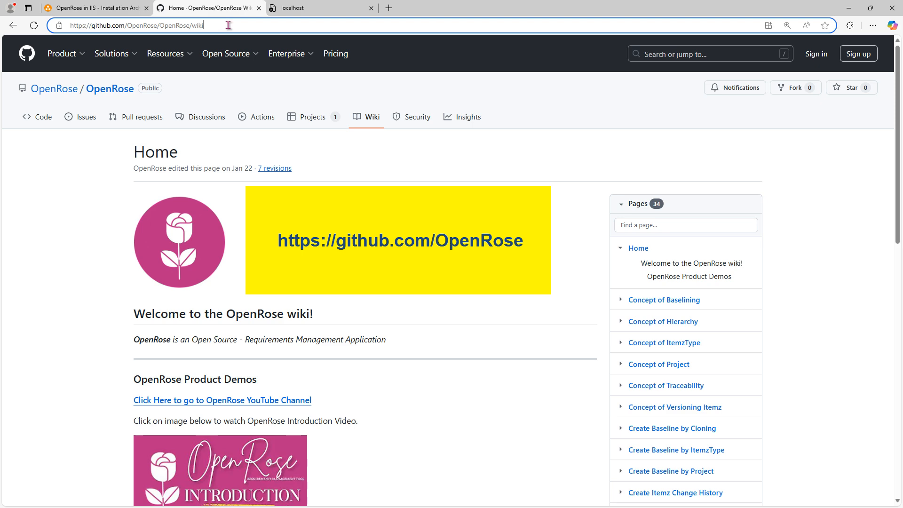
drag(228, 25, 69, 25)
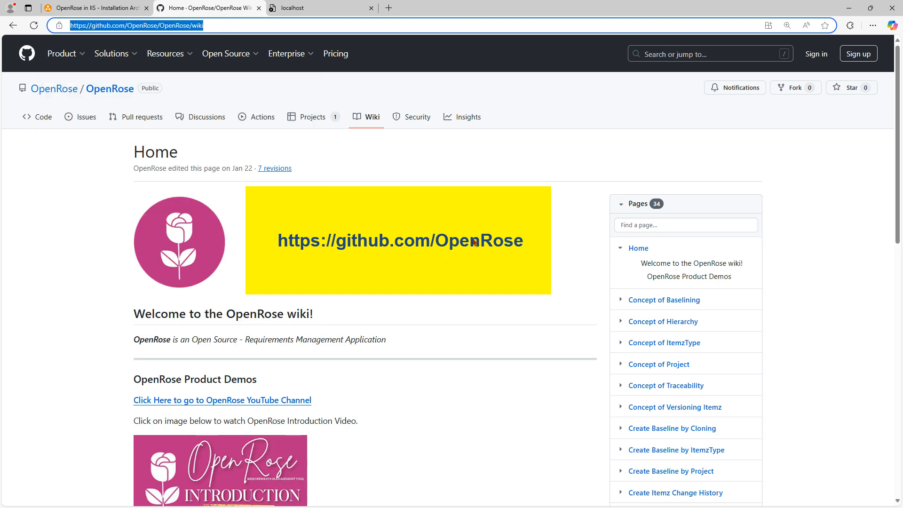
click(498, 242)
scroll(600, 264, down, 8)
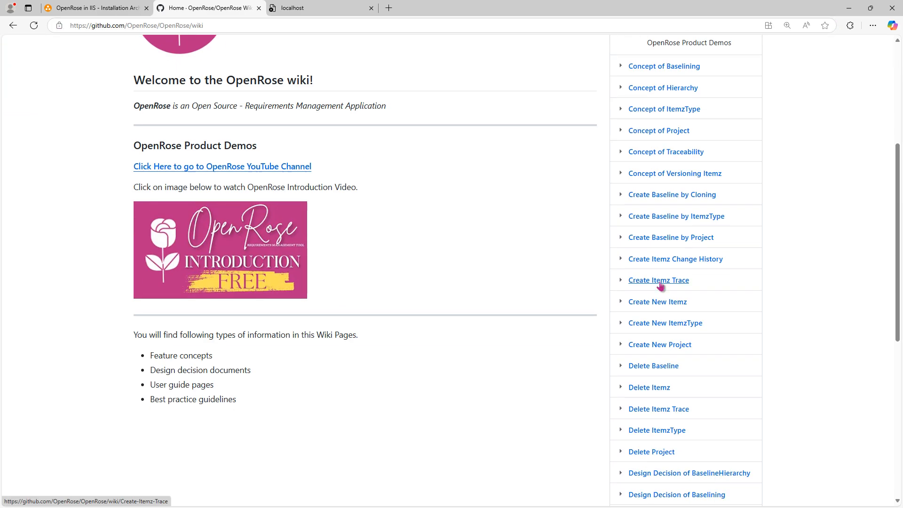
scroll(660, 290, down, 4)
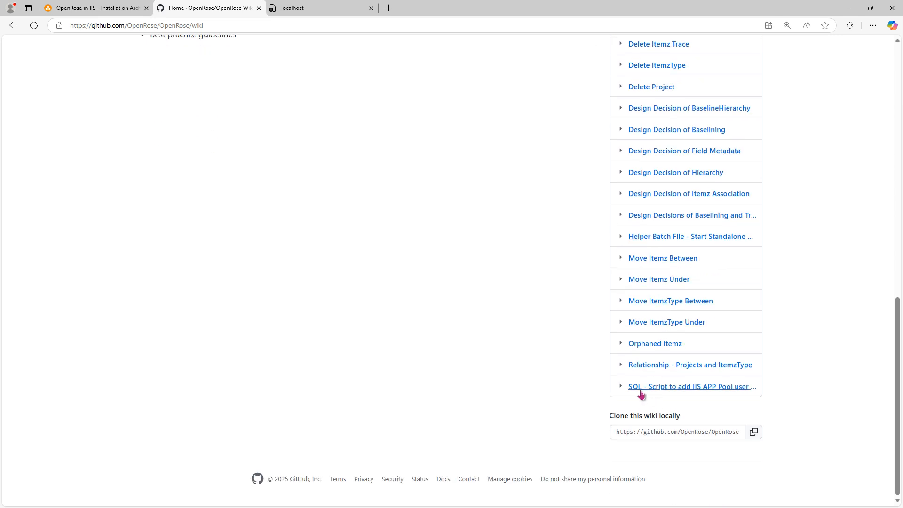
click(709, 390)
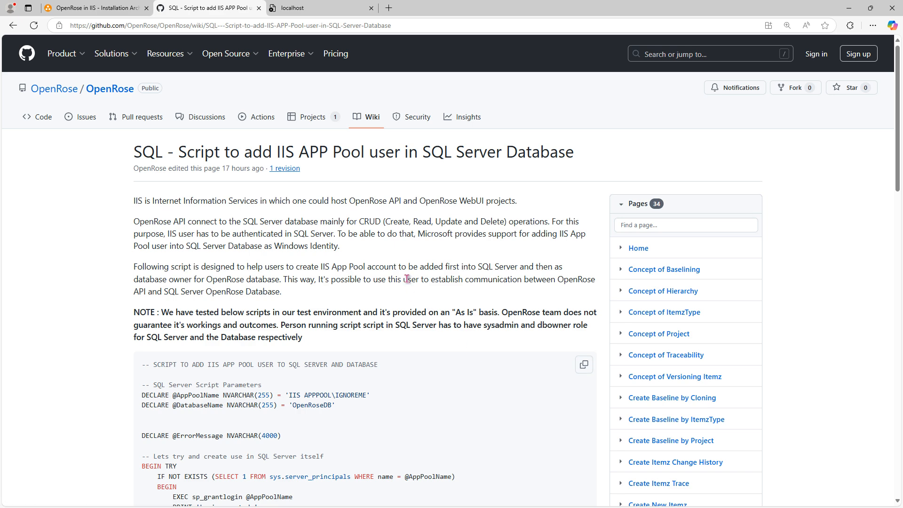
scroll(409, 282, down, 2)
scroll(407, 283, up, 1)
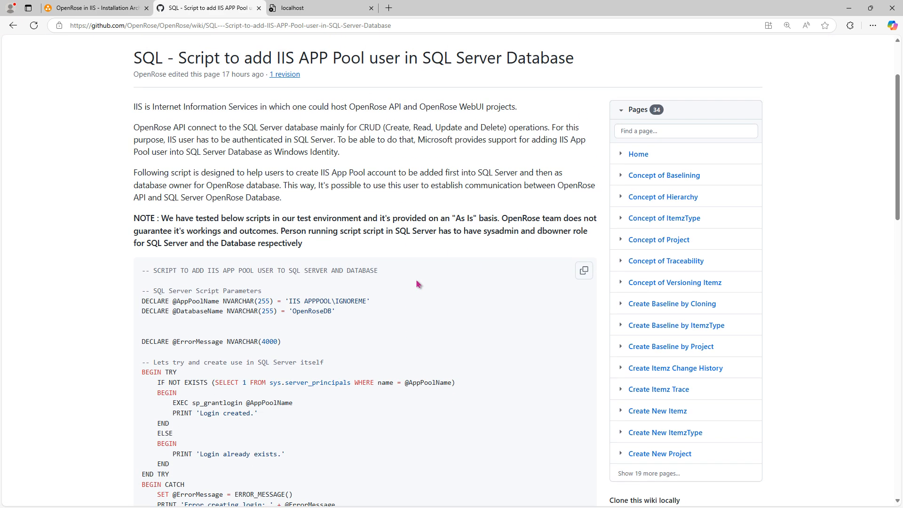
scroll(417, 284, down, 2)
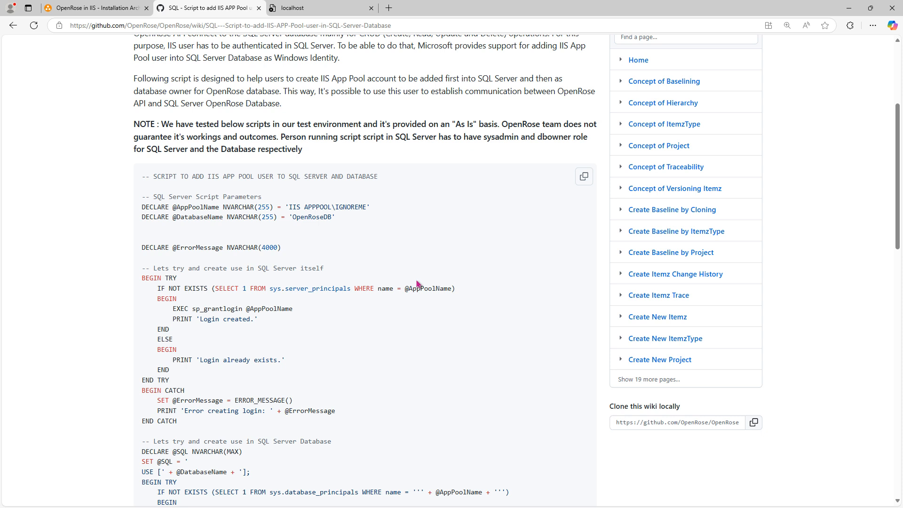
scroll(417, 283, down, 3)
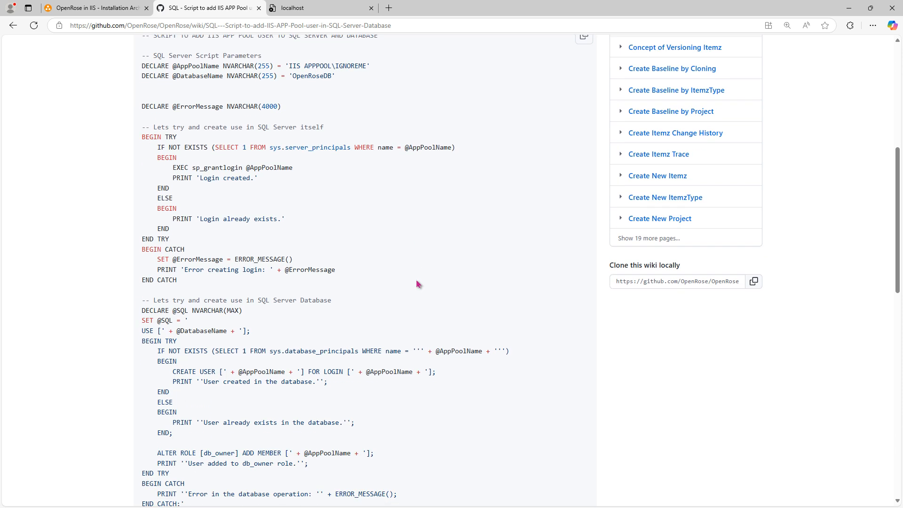
drag(288, 66, 368, 66)
click(356, 103)
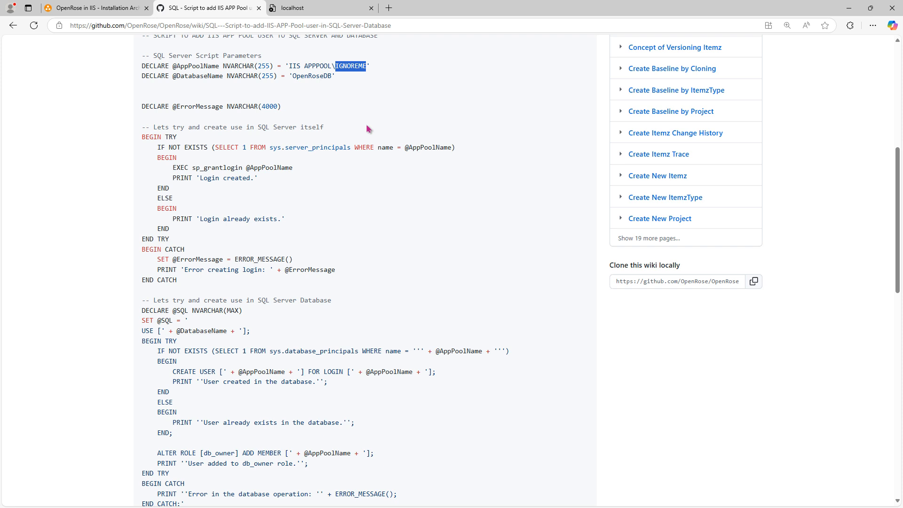
key(alt+Tab)
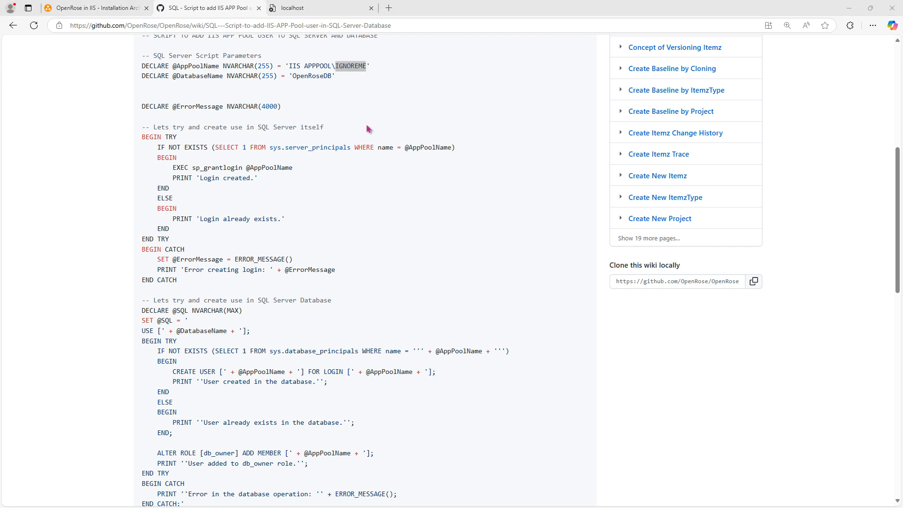
key(alt+Tab)
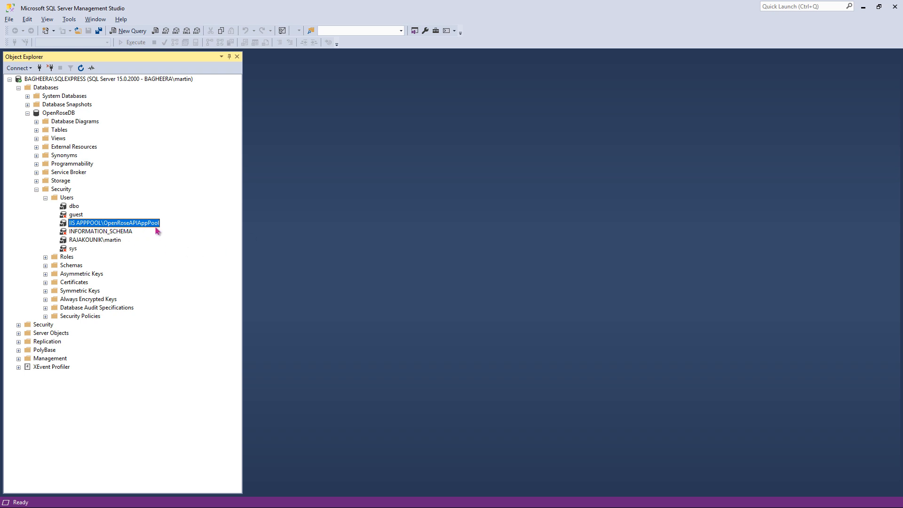
key(alt+Tab)
click(350, 86)
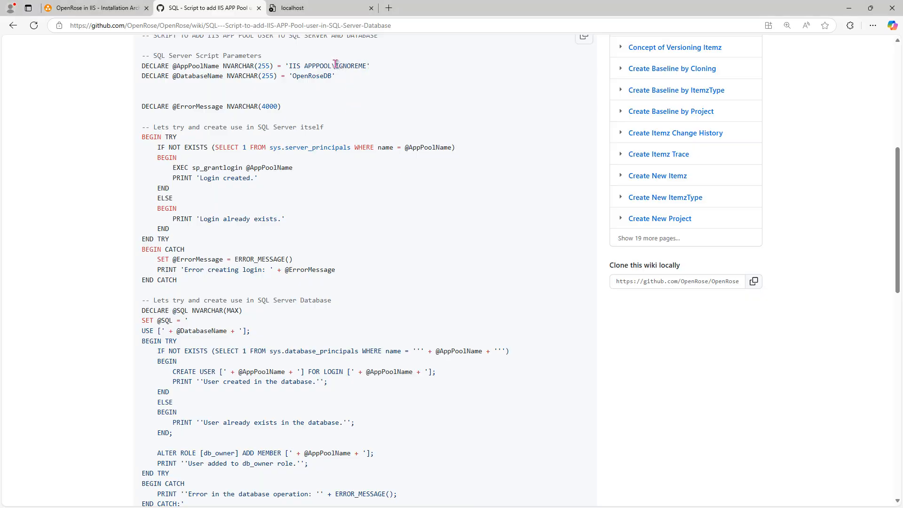
drag(368, 66, 334, 82)
key(alt+Tab)
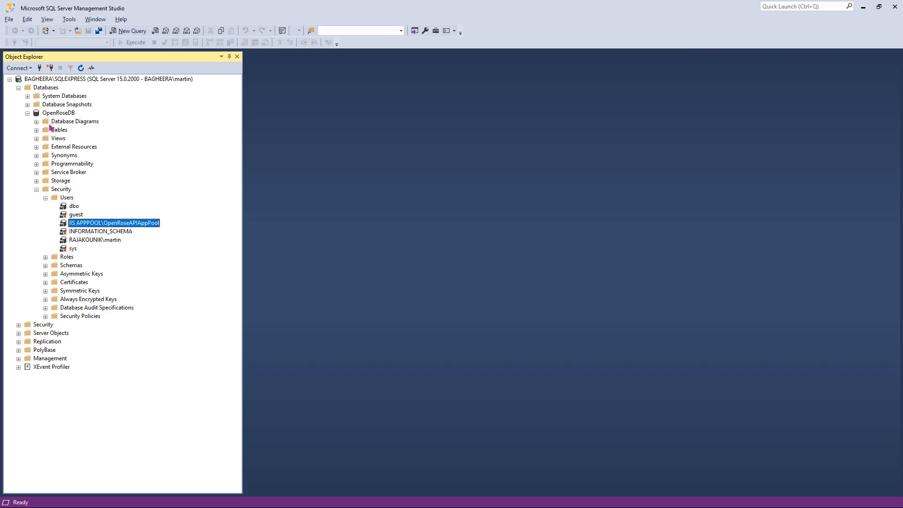
key(alt+Tab)
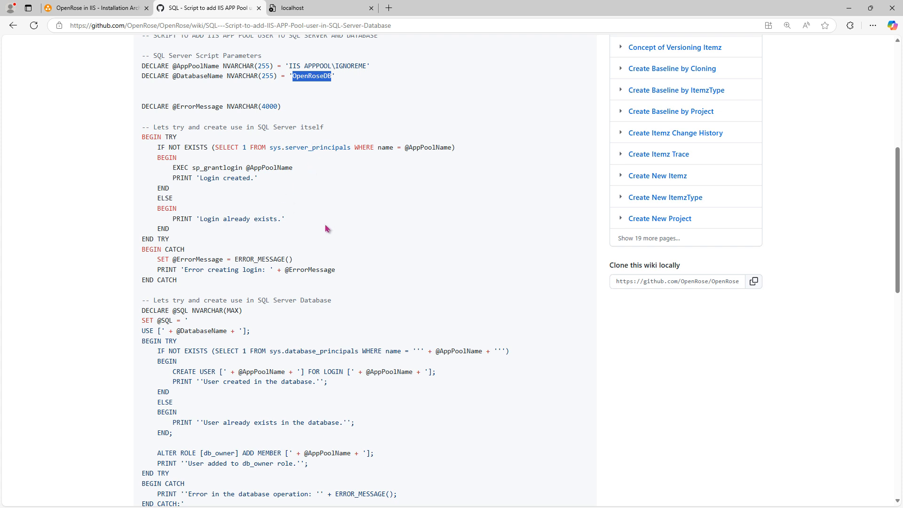
- Read through the script's server login creation block and its database user and db_owner role block
scroll(328, 229, up, 1)
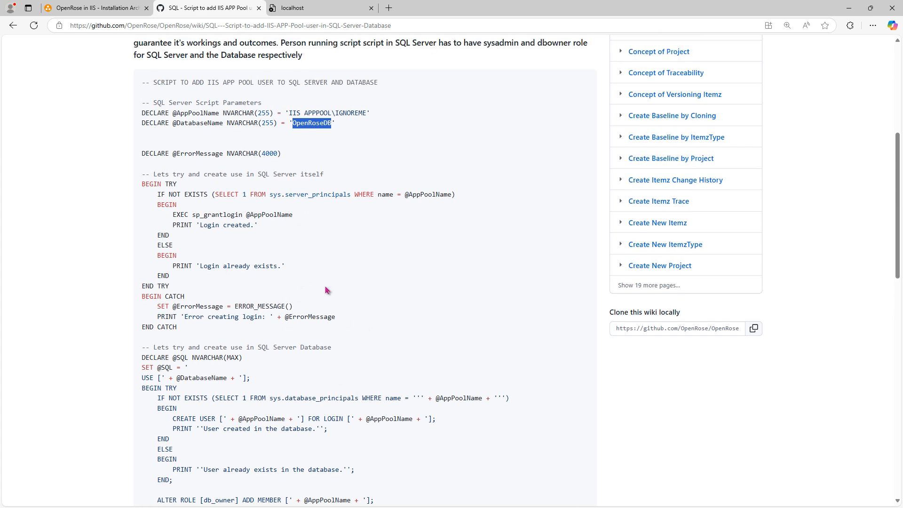
click(397, 288)
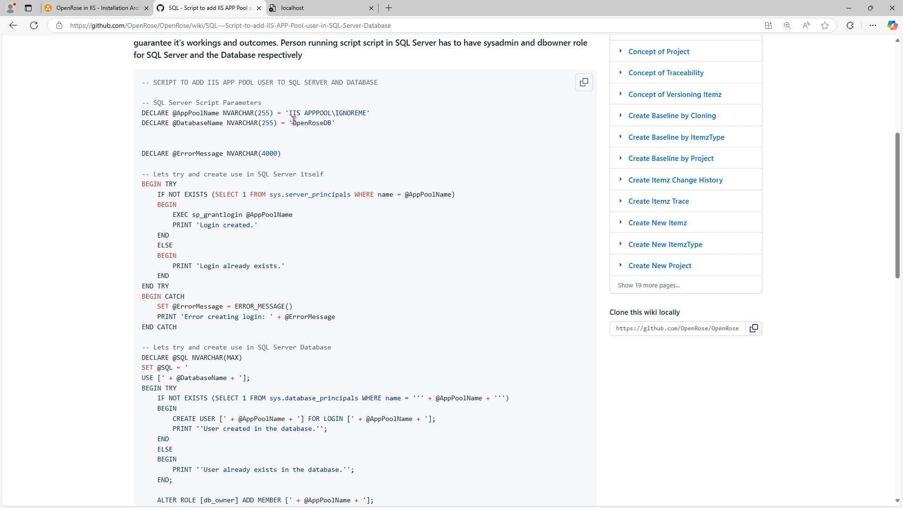
drag(292, 113, 363, 112)
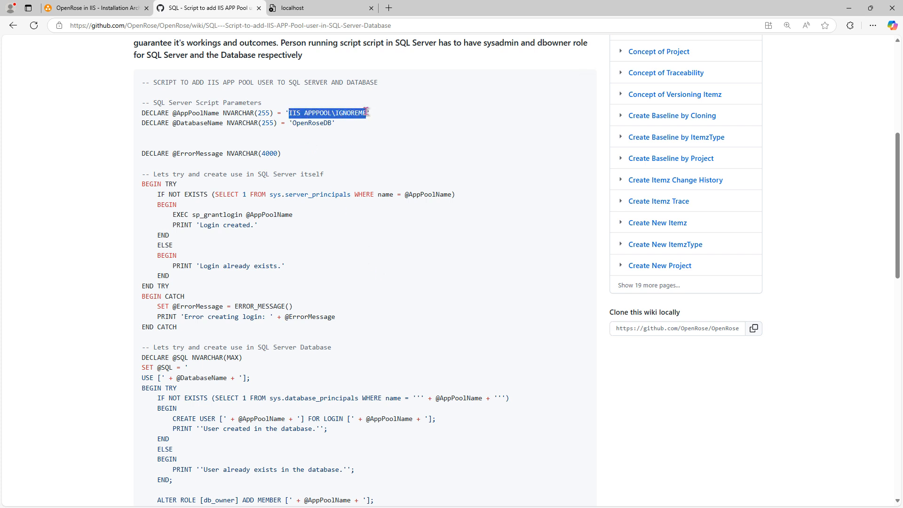
drag(404, 194, 451, 195)
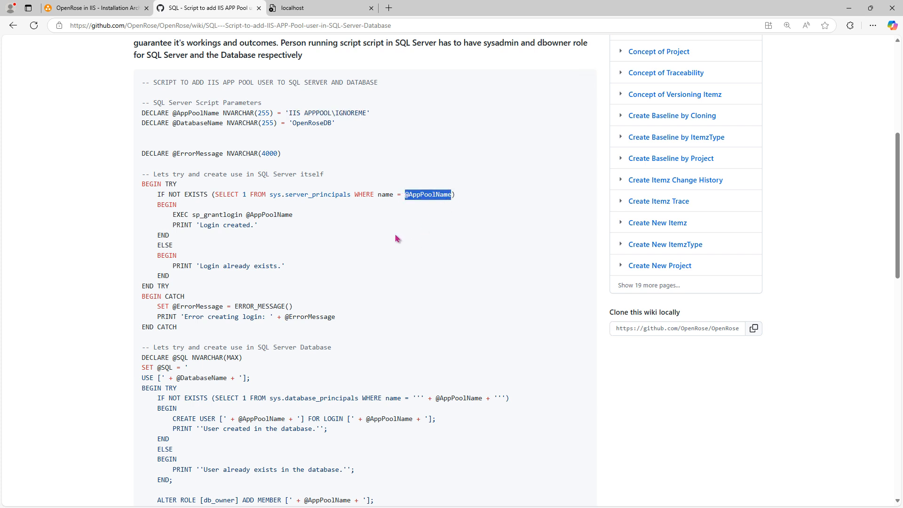
scroll(389, 237, down, 1)
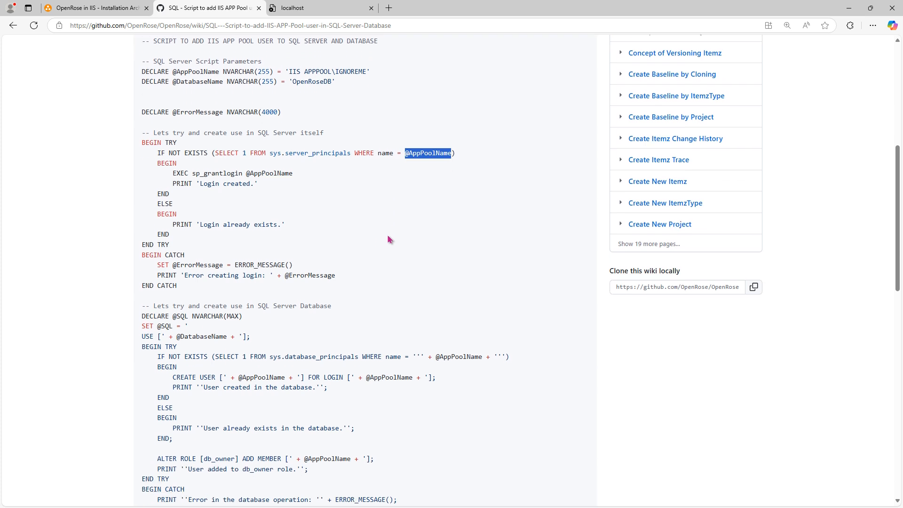
drag(143, 127, 215, 286)
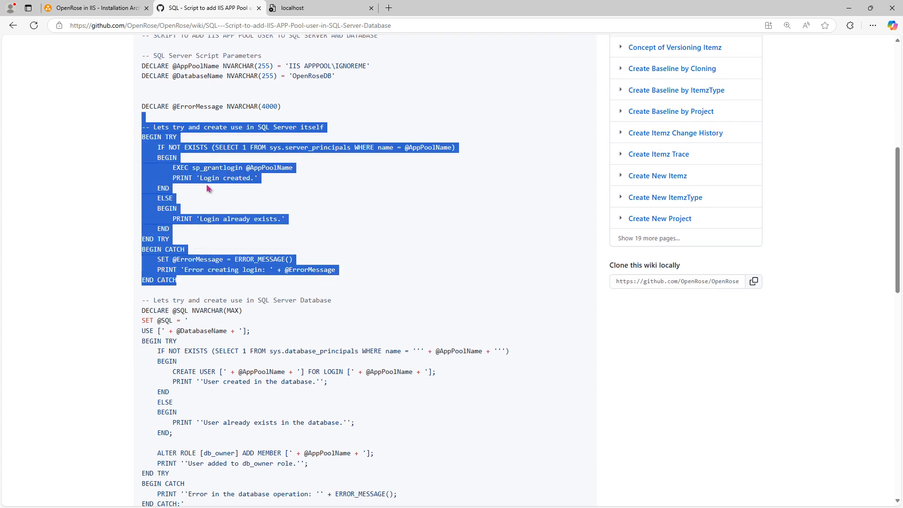
scroll(290, 211, down, 1)
scroll(290, 211, down, 3)
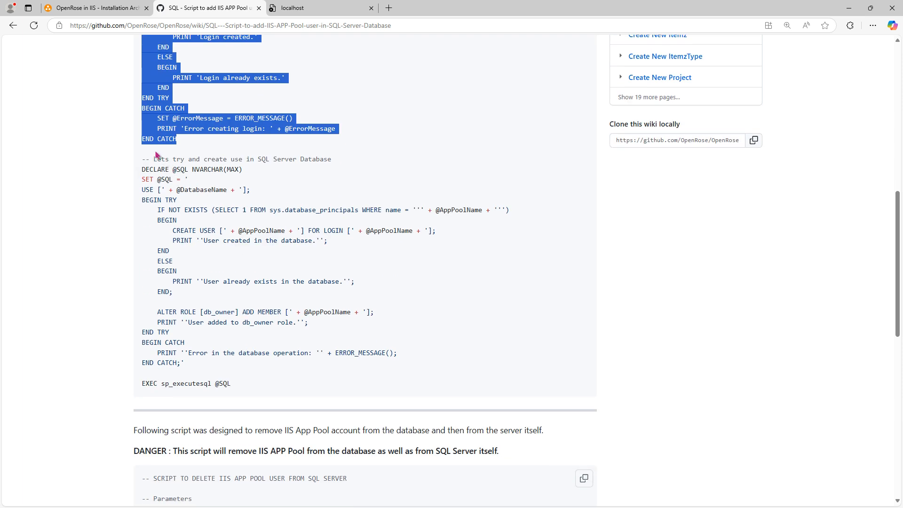
drag(144, 149, 266, 386)
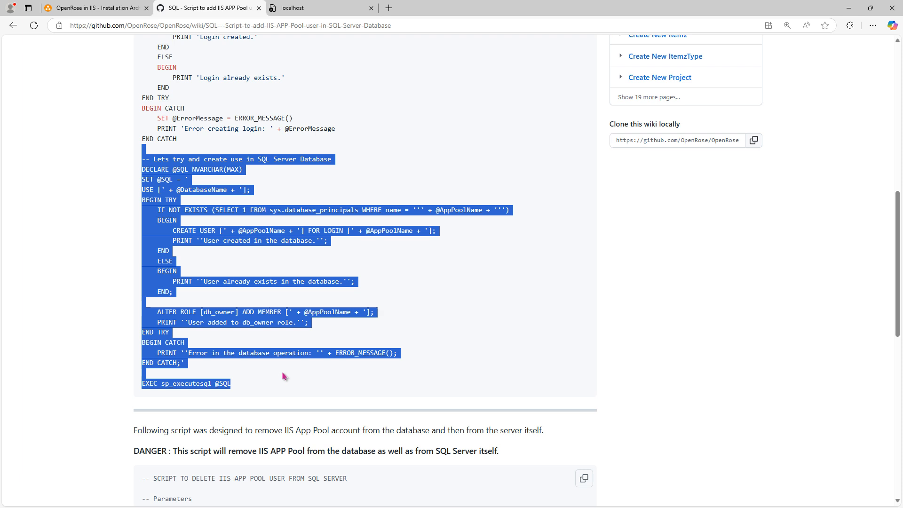
- Review the script's db_owner role assignment and scroll back up to its parameter section
click(284, 377)
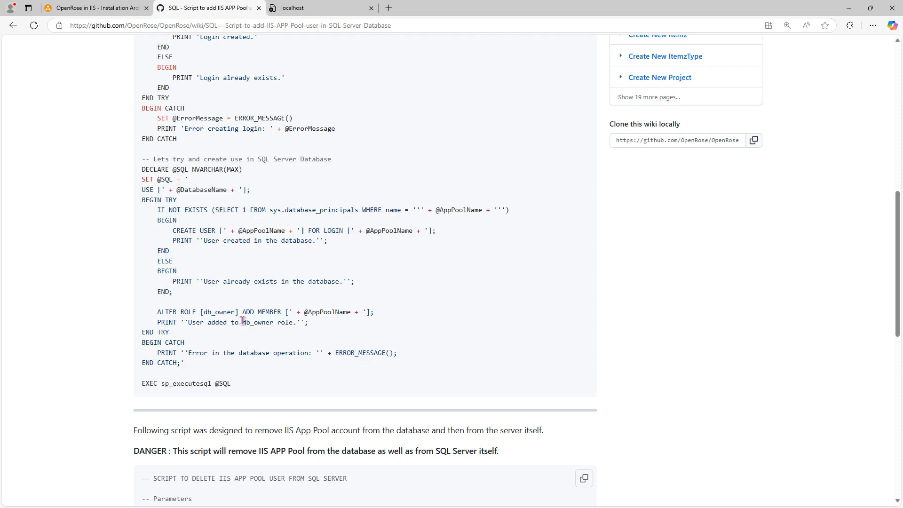
drag(243, 322, 273, 322)
key(alt+Tab)
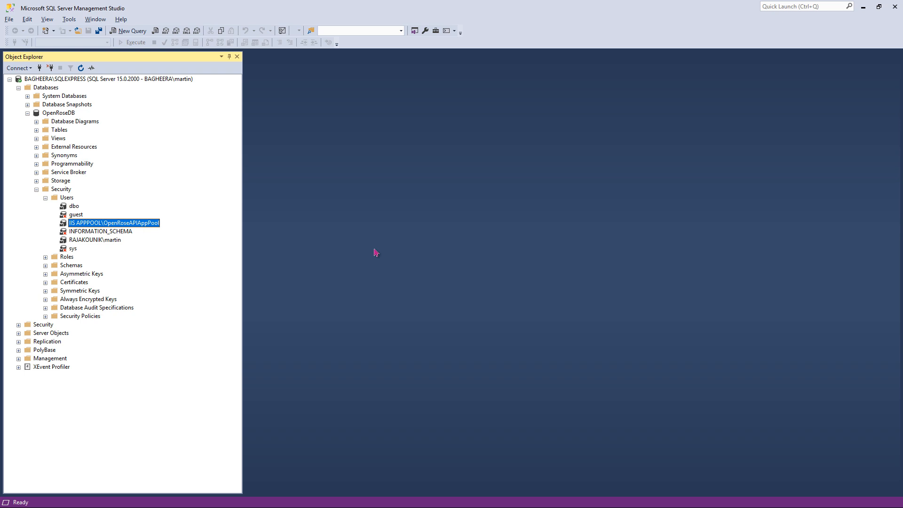
key(alt+Tab)
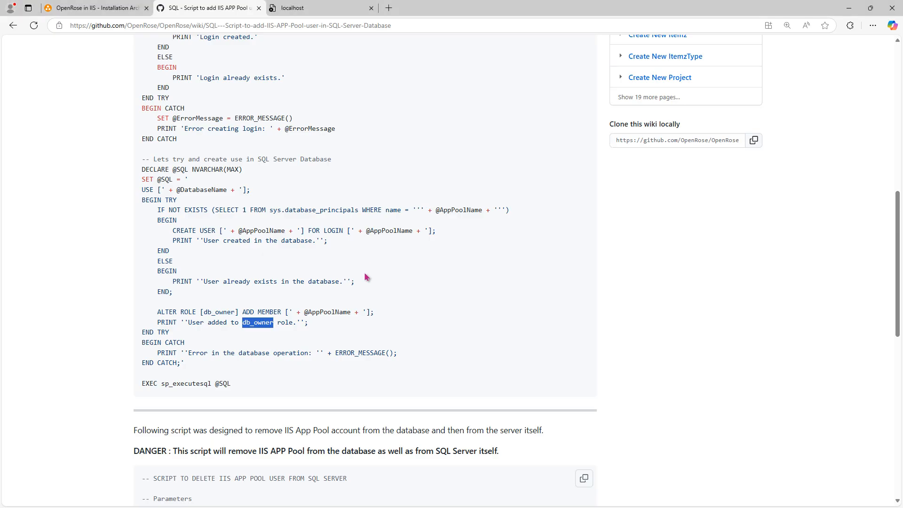
scroll(337, 322, up, 2)
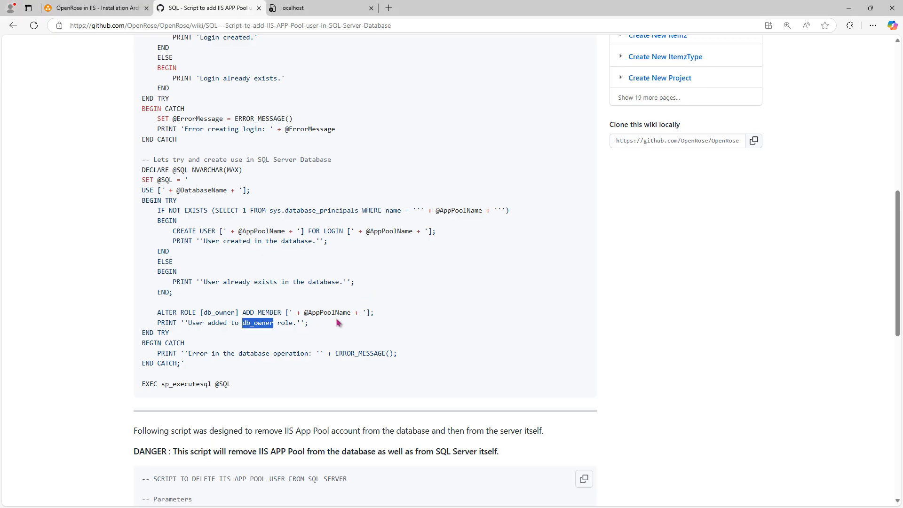
scroll(338, 322, up, 2)
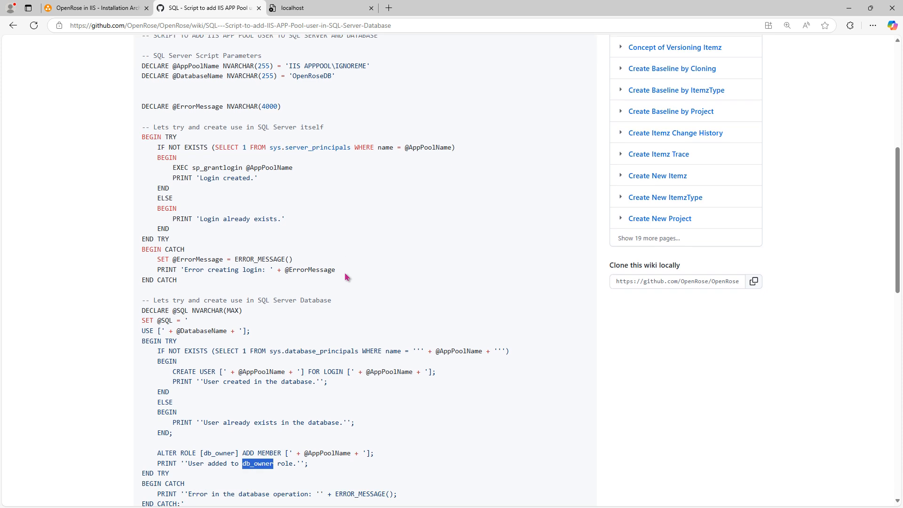
click(411, 303)
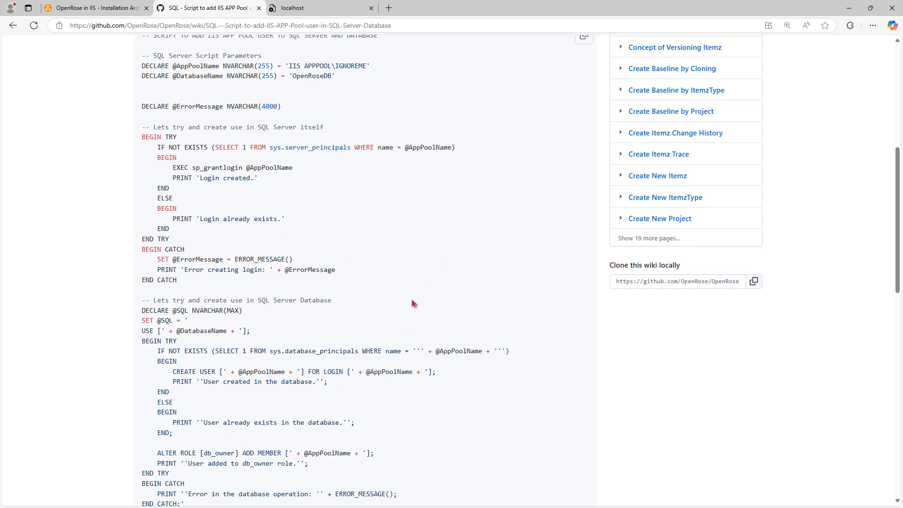
scroll(411, 305, up, 1)
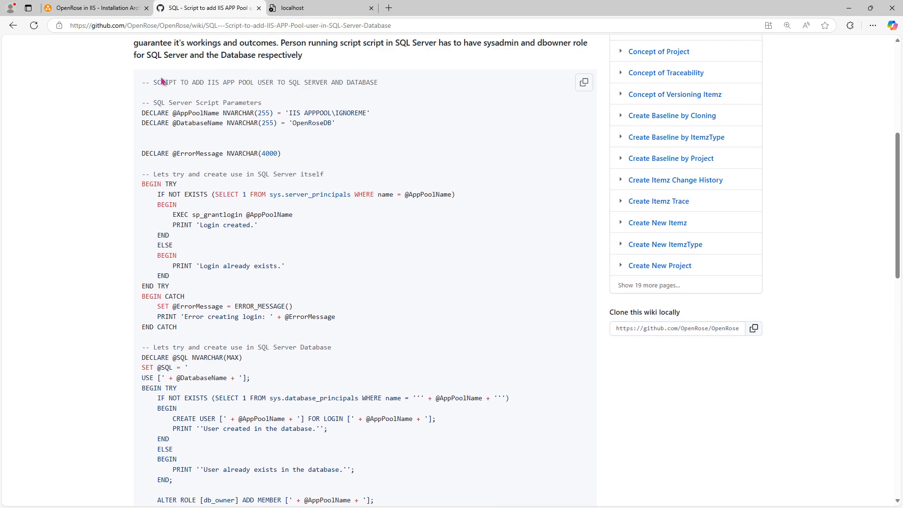
- Compare the diagram's two connection options with the SQL Server instance's authentication mode in Server Properties' Security page
click(99, 8)
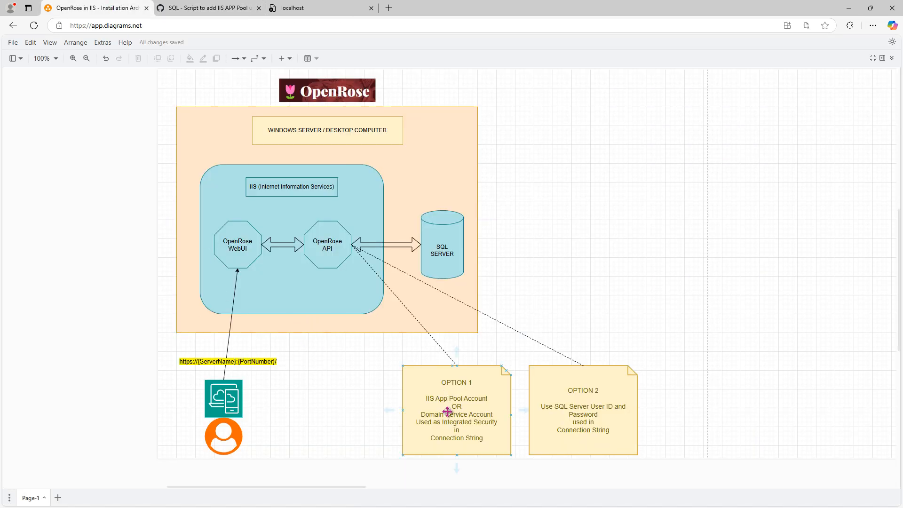
click(583, 407)
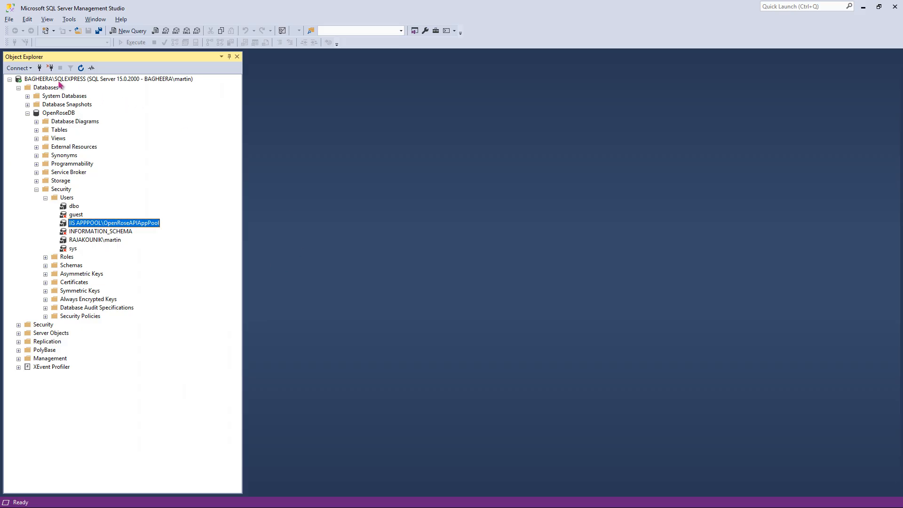
click(55, 81)
right_click(55, 81)
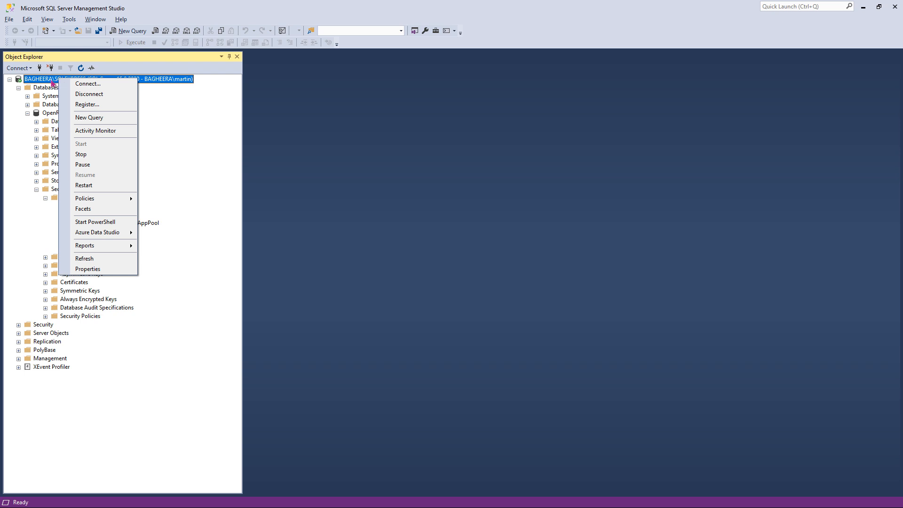
click(111, 270)
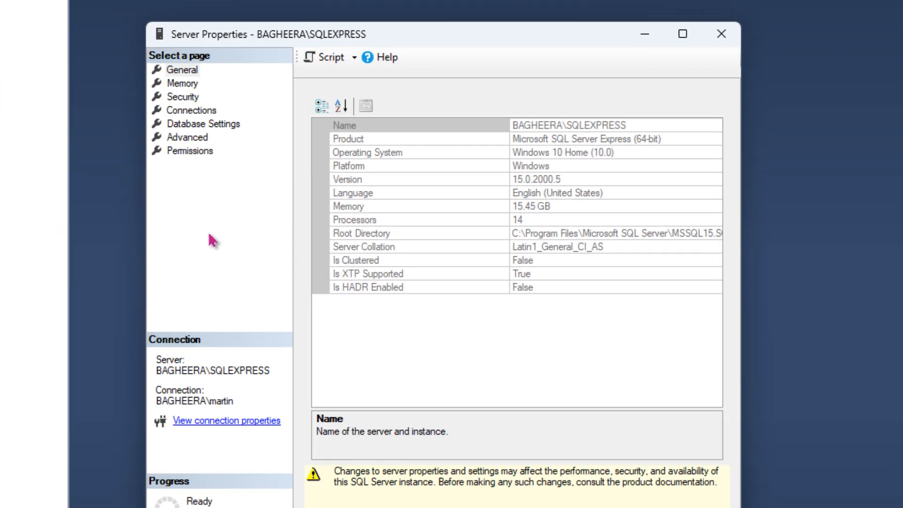
click(183, 97)
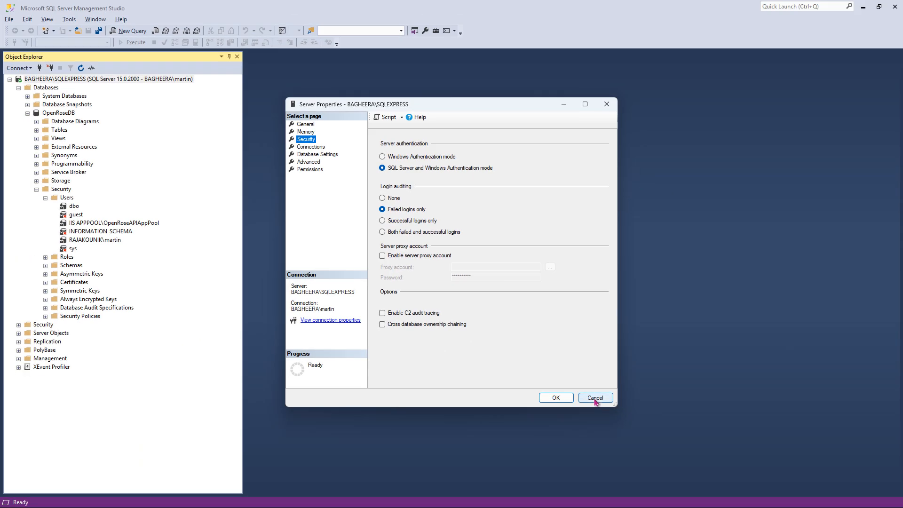
click(594, 398)
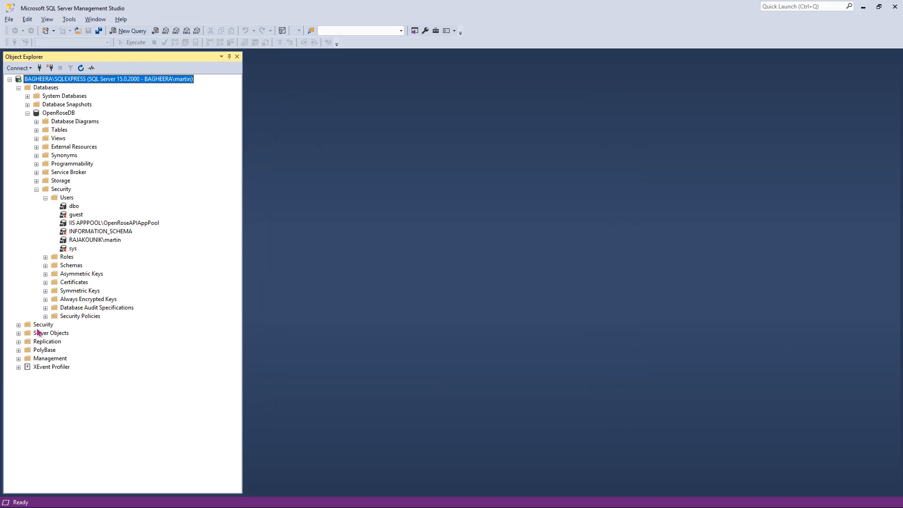
- Expand the server-level Security Logins folder and open the sa login
click(19, 325)
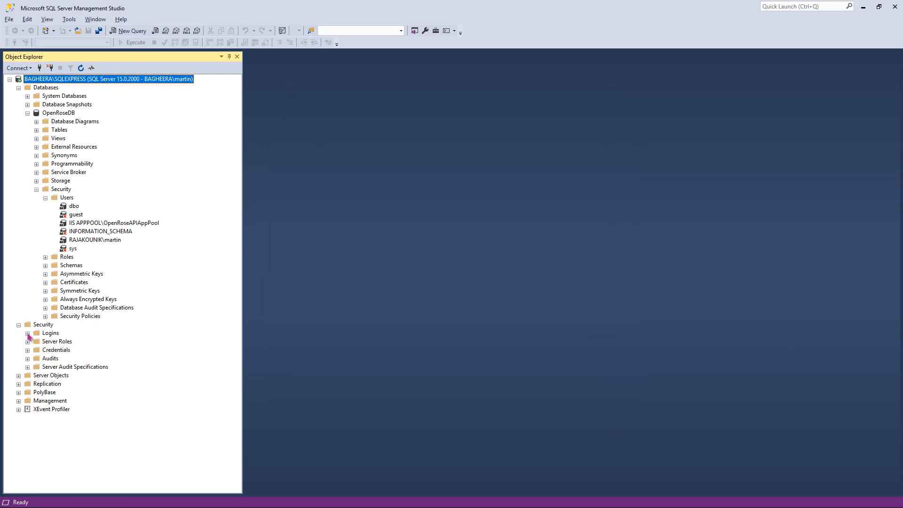
click(28, 333)
click(53, 359)
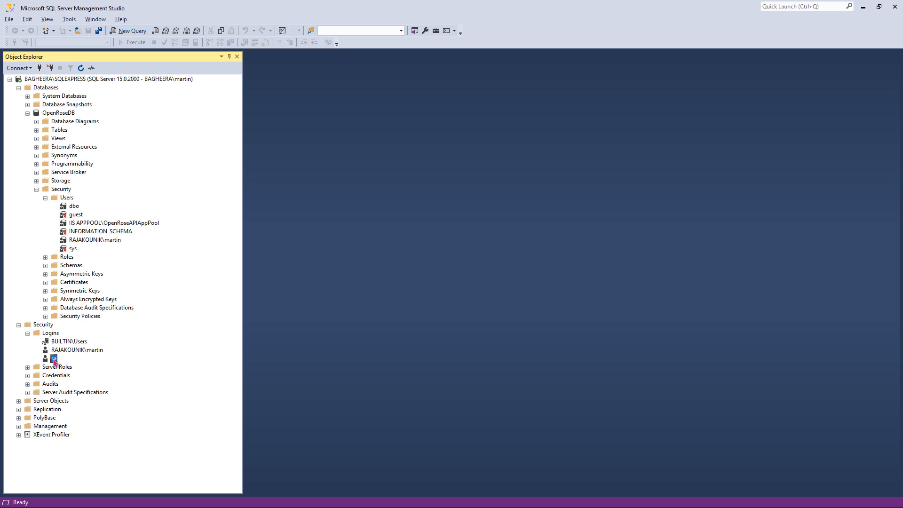
double_click(54, 363)
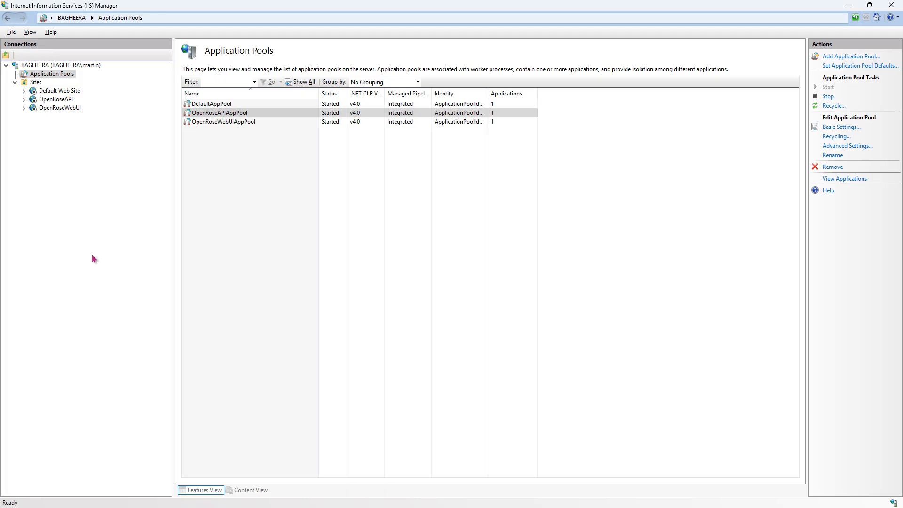
- Open the OpenRoseAPI site's appsettings.json and examine the ItemzContext connection string under ConnectionStrings
click(55, 101)
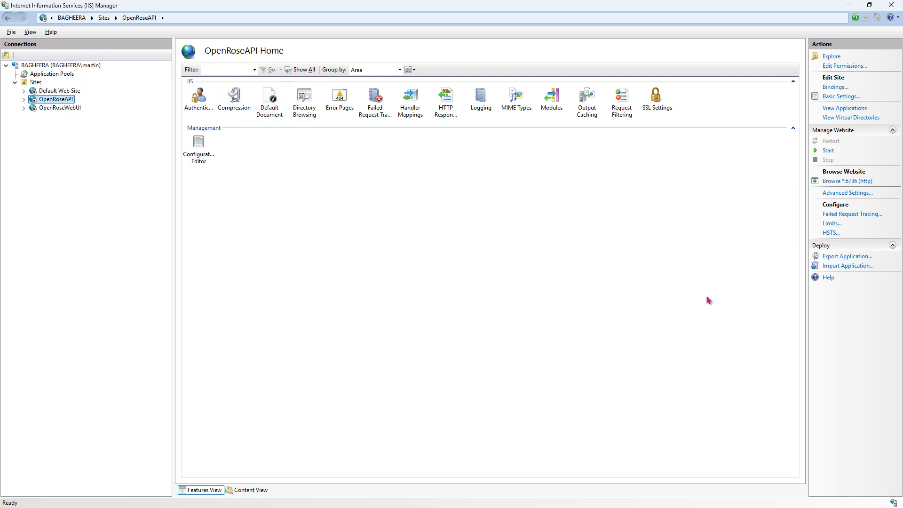
click(831, 57)
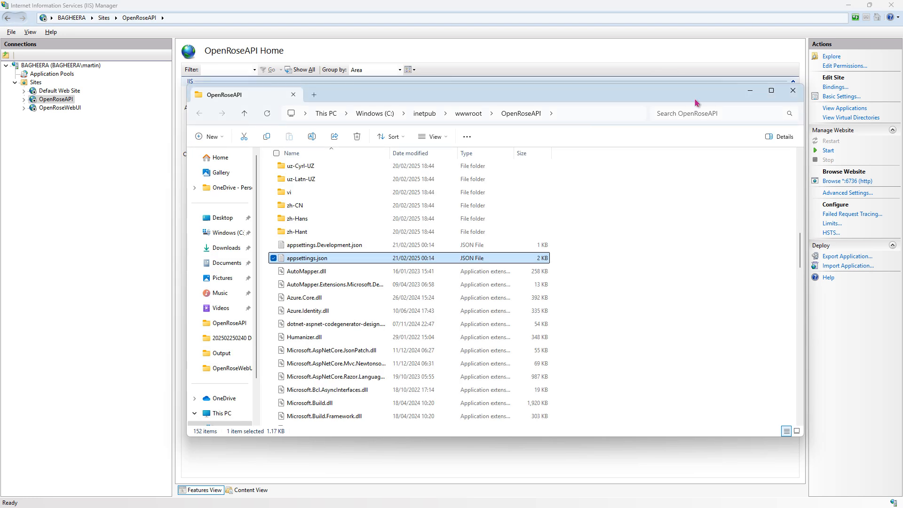
double_click(307, 258)
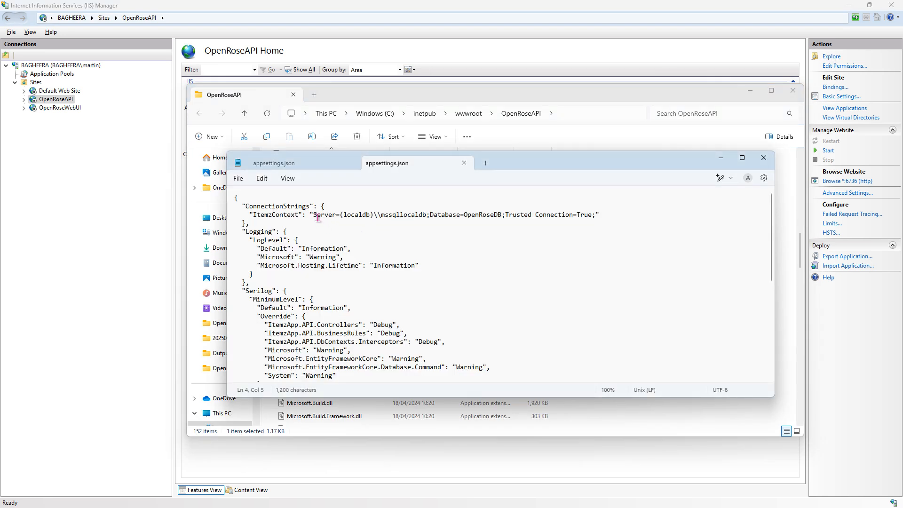
drag(314, 215, 596, 218)
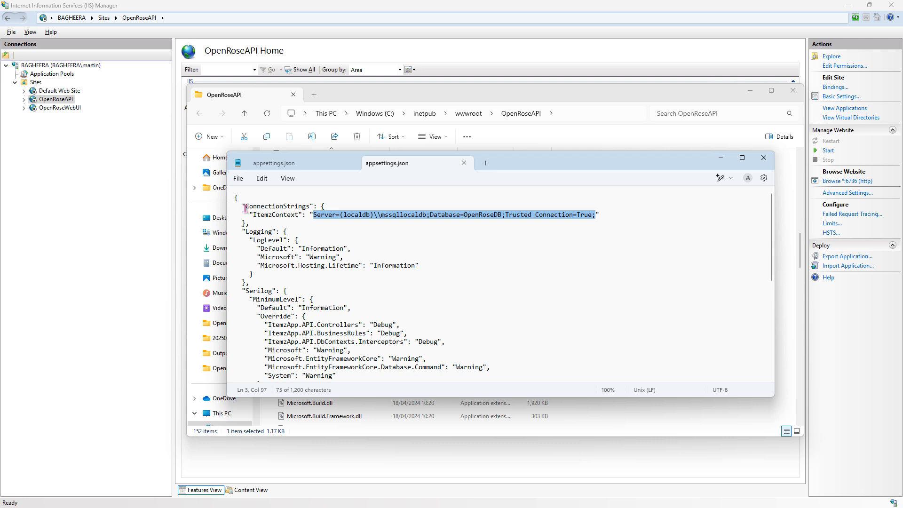
drag(245, 206, 310, 209)
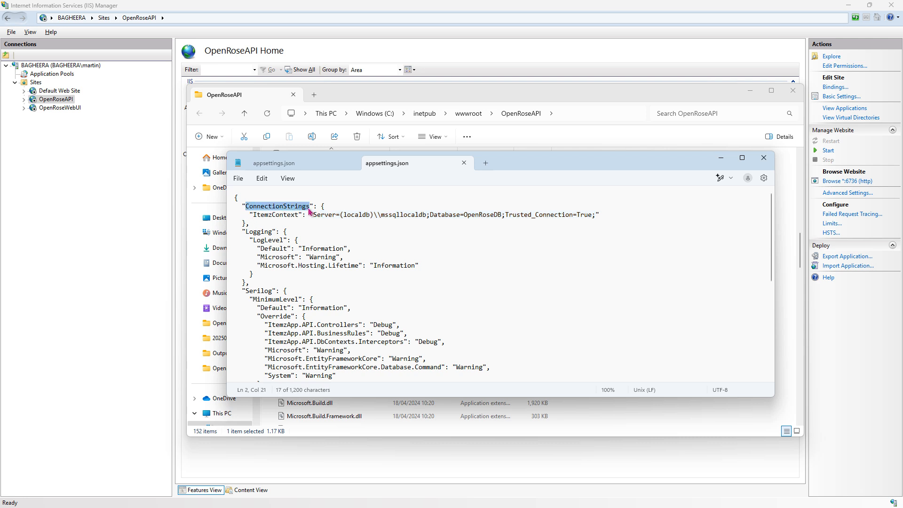
drag(254, 215, 299, 219)
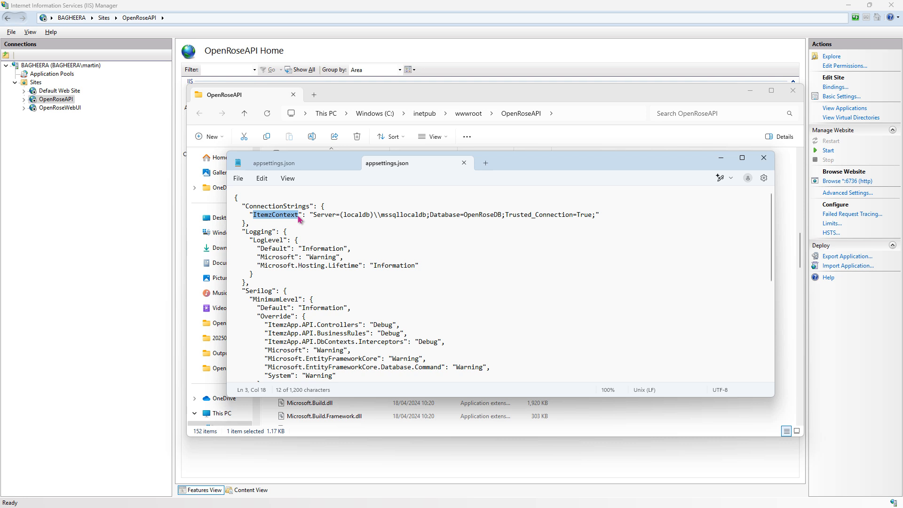
click(577, 270)
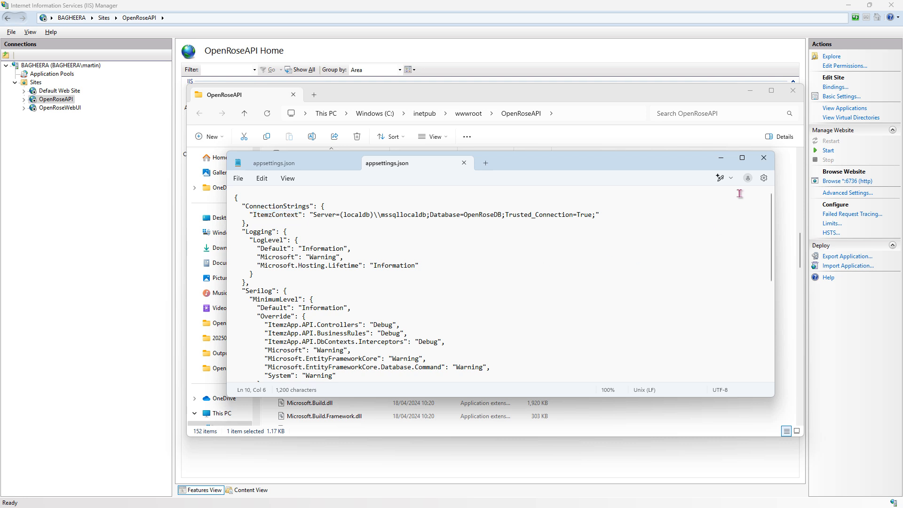
click(100, 278)
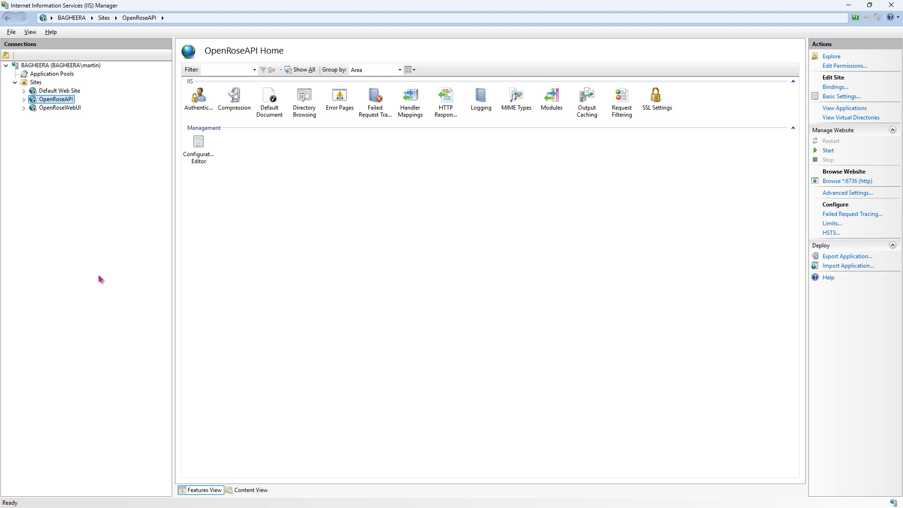
- Select the BAGHEERA server node in IIS Manager
key(alt+Tab)
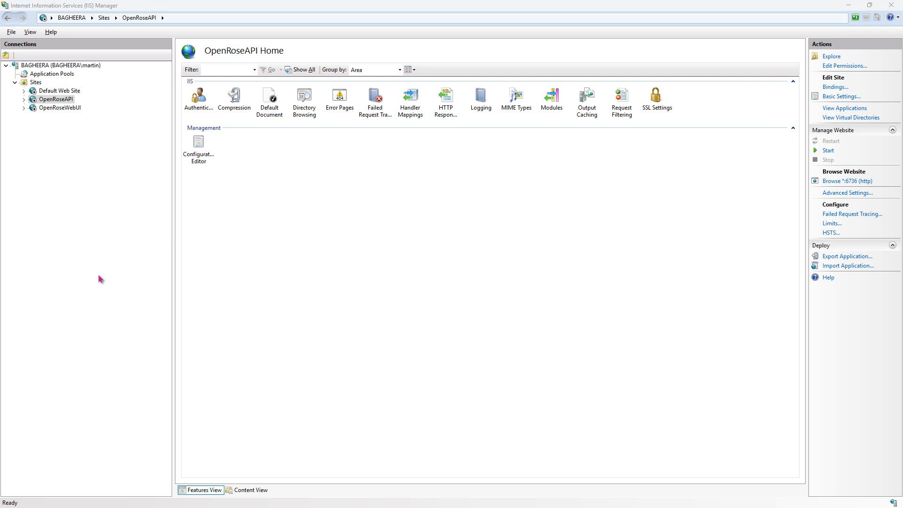
key(alt+Tab)
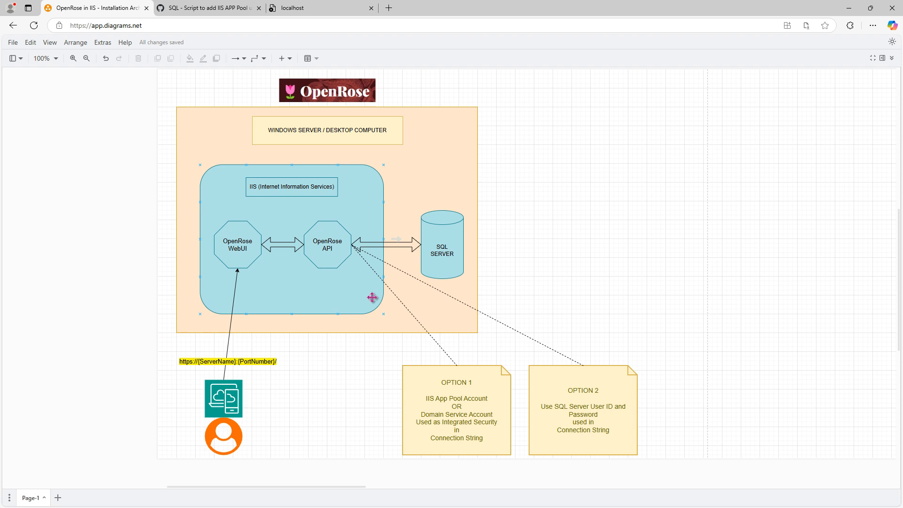
key(alt+Tab)
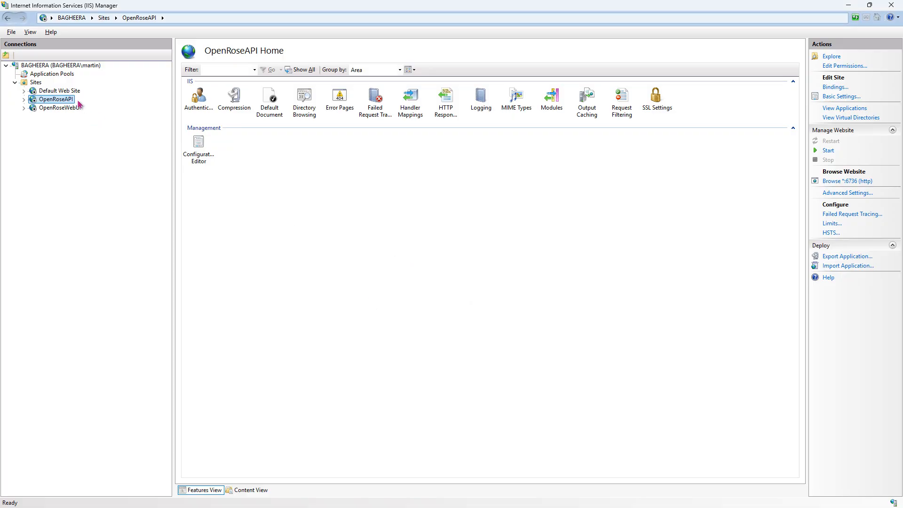
click(49, 66)
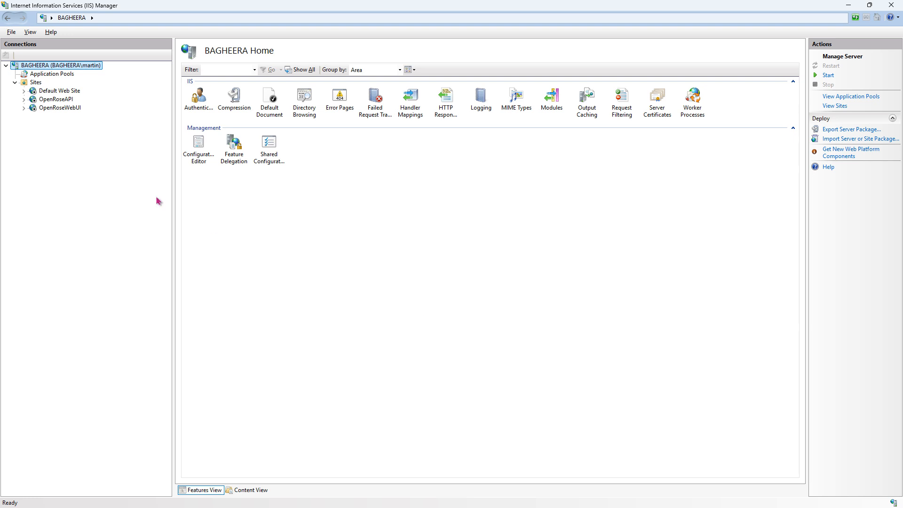
click(335, 258)
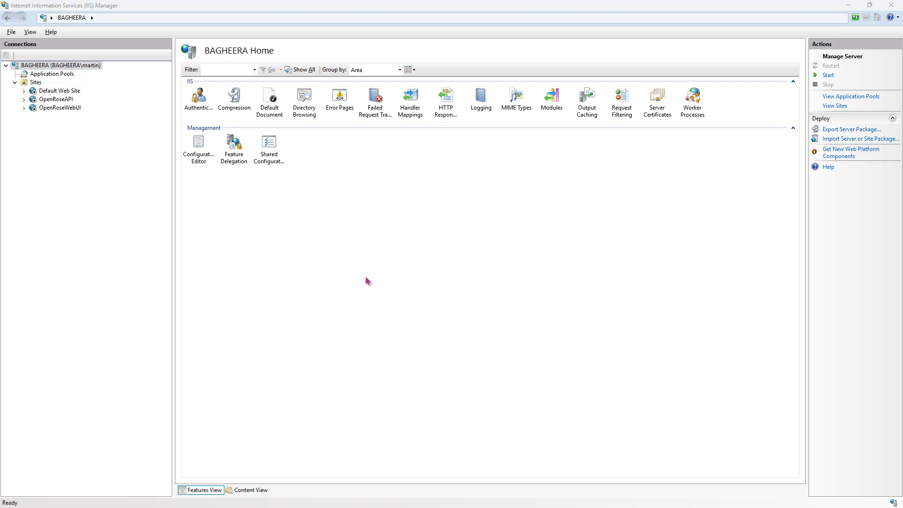
key(alt+Tab)
- Try to load the OpenRose WebUI at localhost:7673 in the browser
click(306, 10)
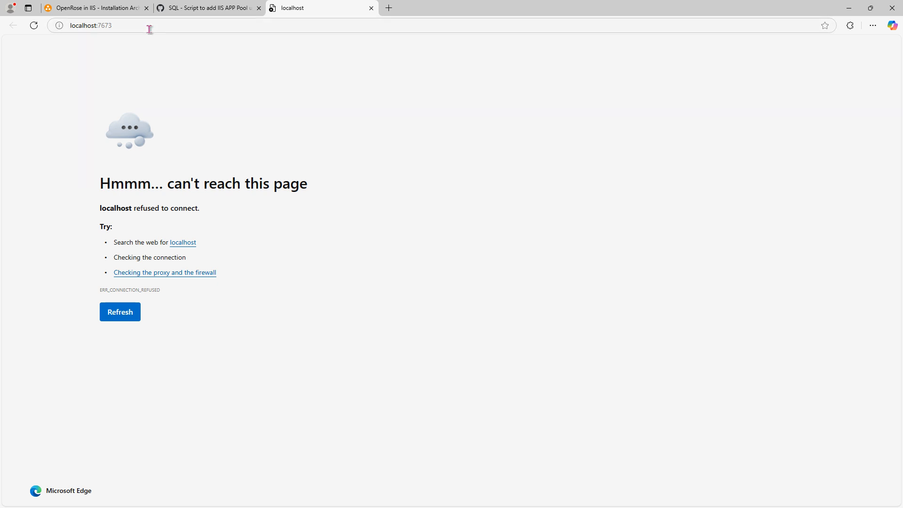
click(176, 27)
key(Return)
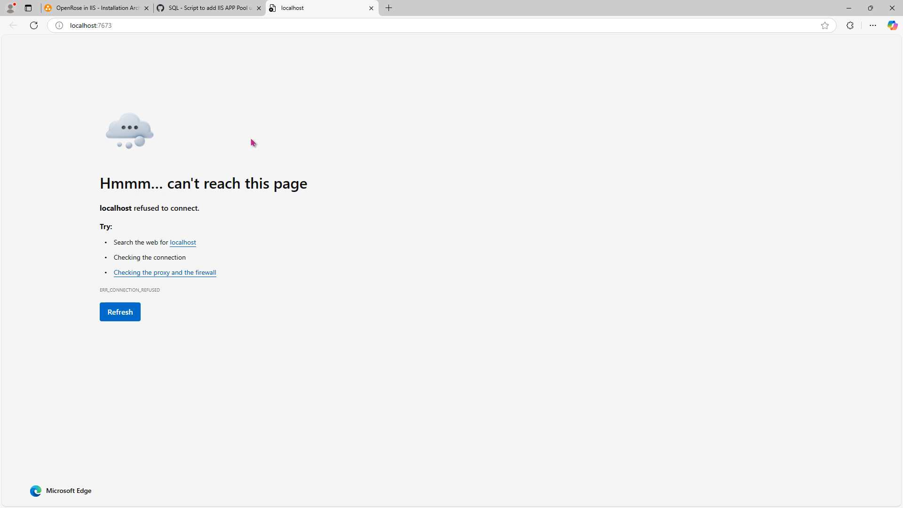
key(F5)
- Start the IIS server and reload the OpenRose WebUI at localhost:7673
key(alt+Tab)
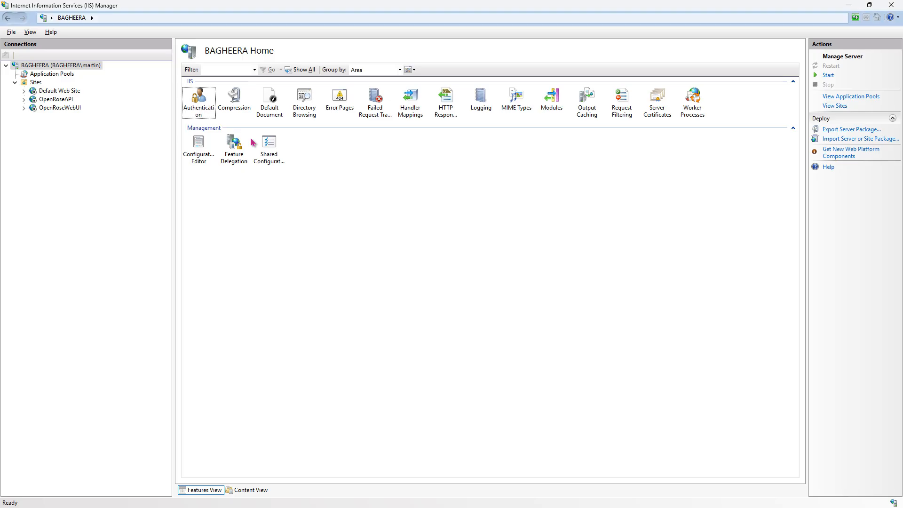
click(827, 77)
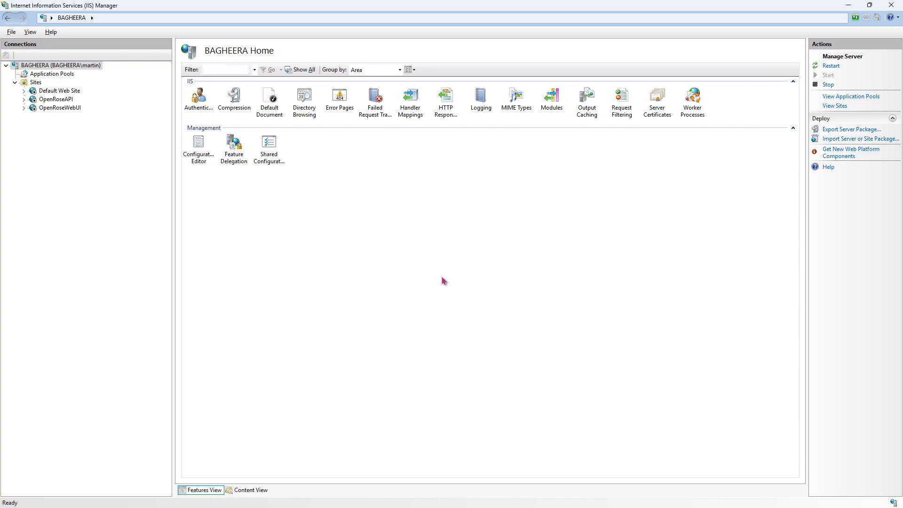
key(alt+Tab)
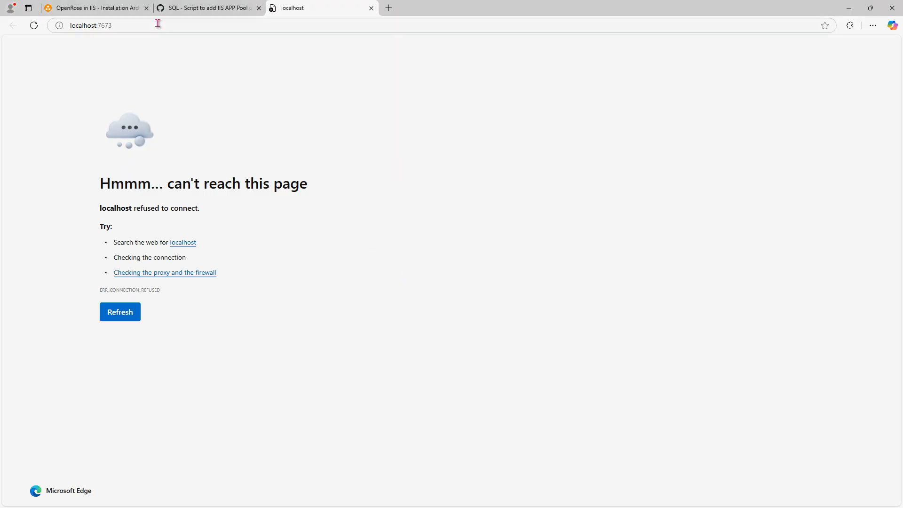
click(176, 26)
key(Return)
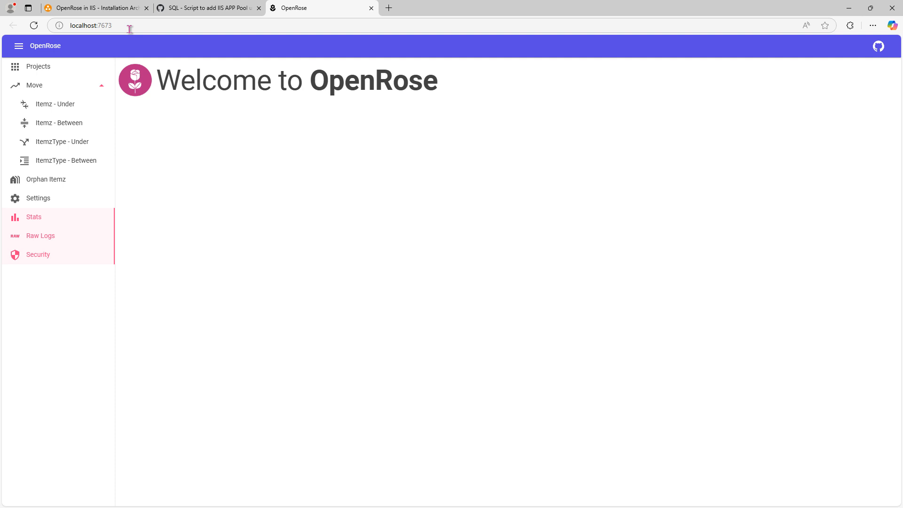
- Open the Projects page in the OpenRose WebUI
click(130, 26)
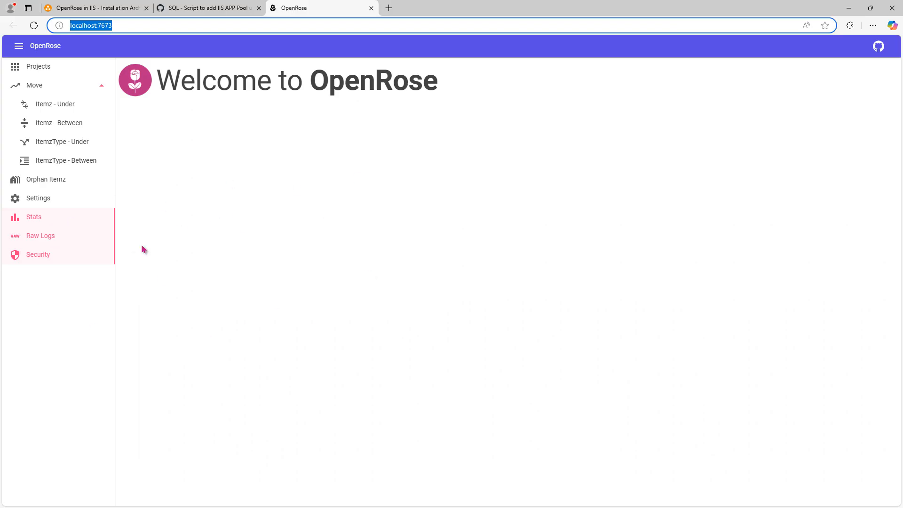
click(77, 71)
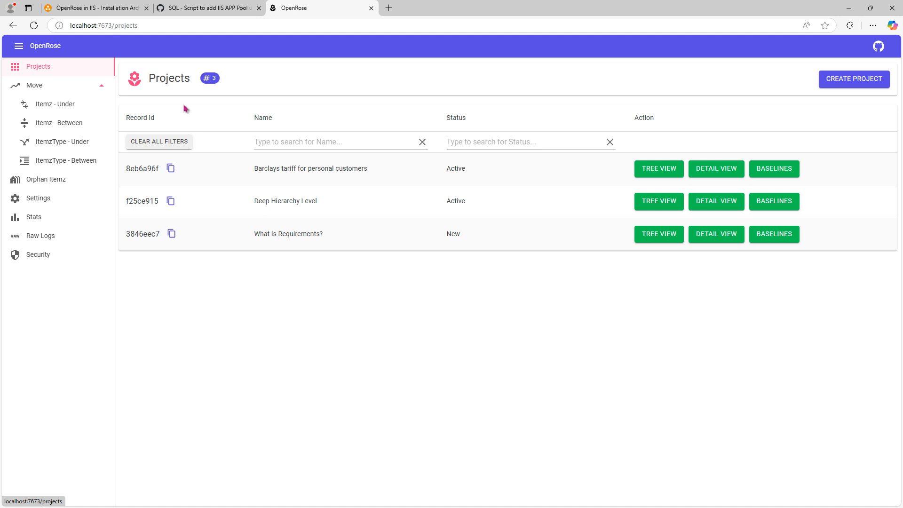
- Highlight the 7673 port number in the projects page address
click(91, 26)
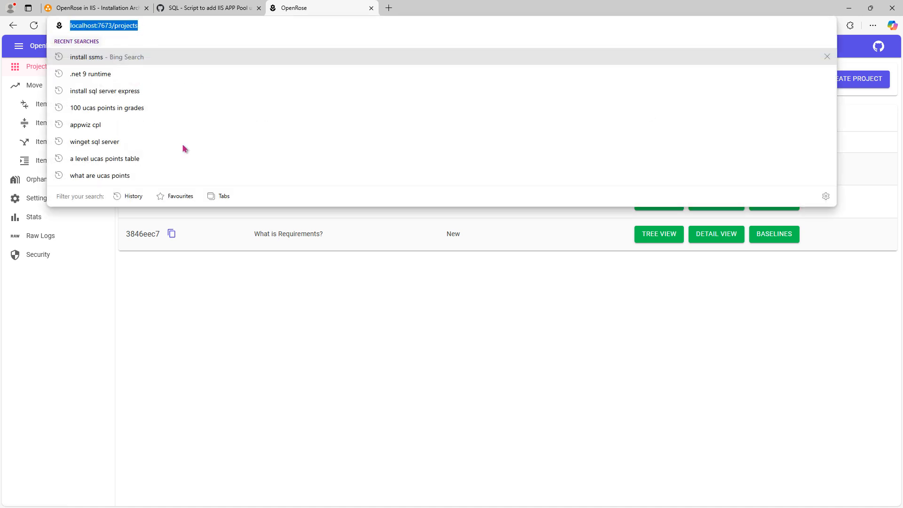
click(225, 339)
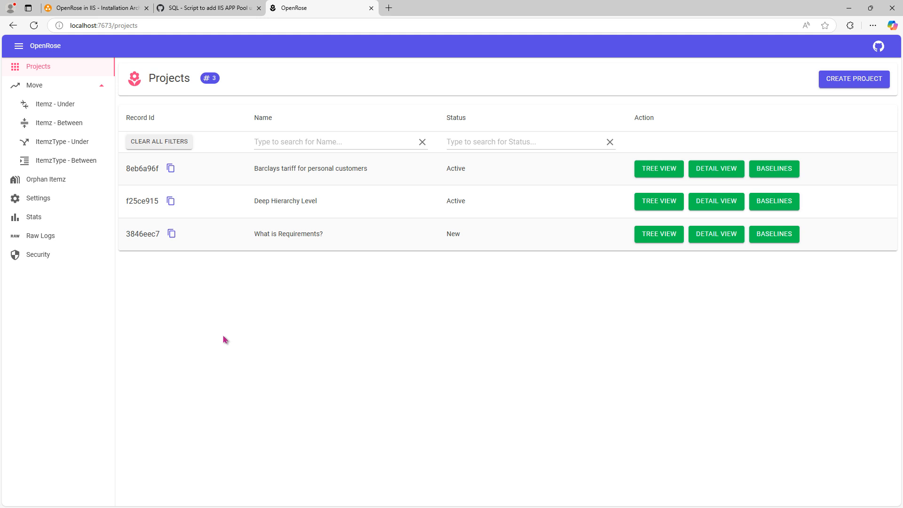
click(111, 26)
click(111, 26)
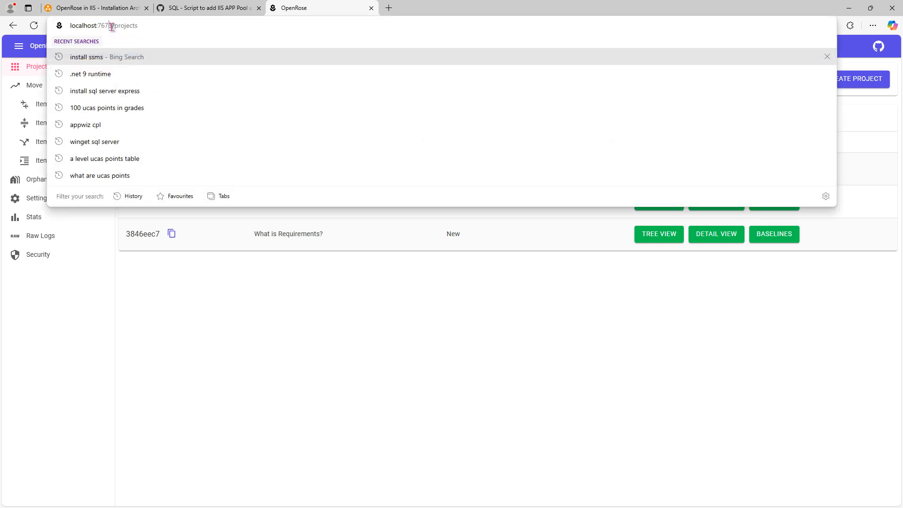
drag(112, 26, 97, 27)
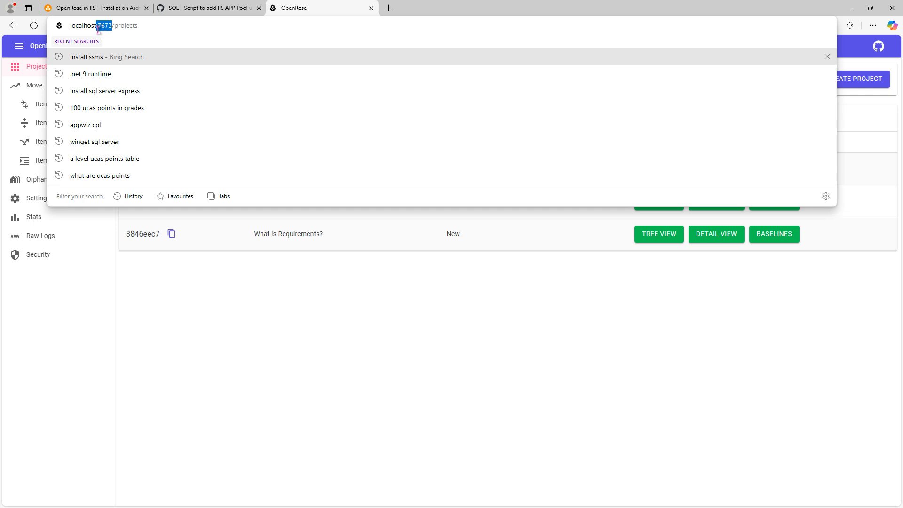
click(324, 382)
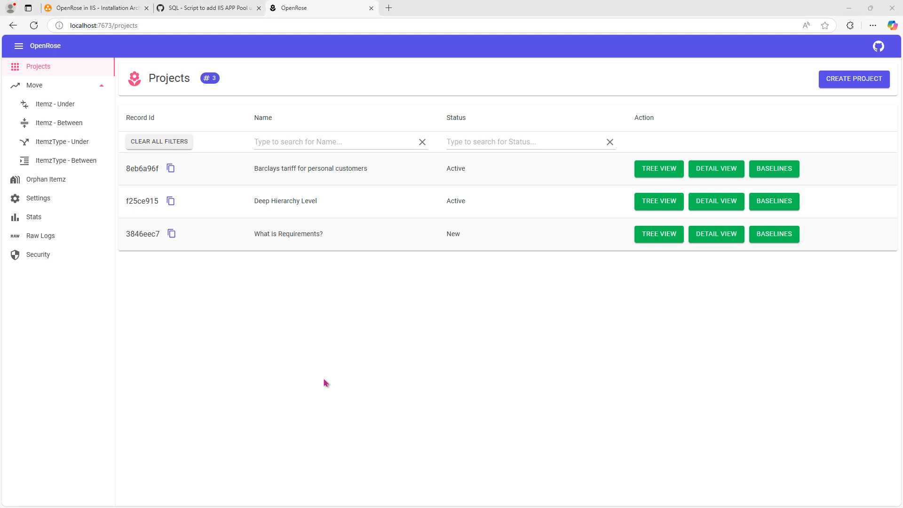
- Switch to the architecture diagram in diagrams.net and move the WINDOWS SERVER COMPUTER container next to the existing OpenRose diagram
key(alt+Tab)
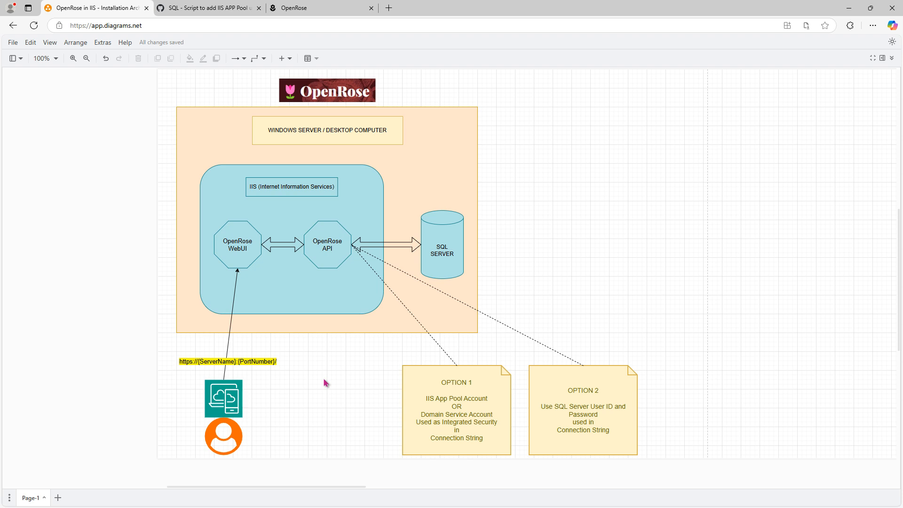
ctrl+scroll(324, 382, down, 4)
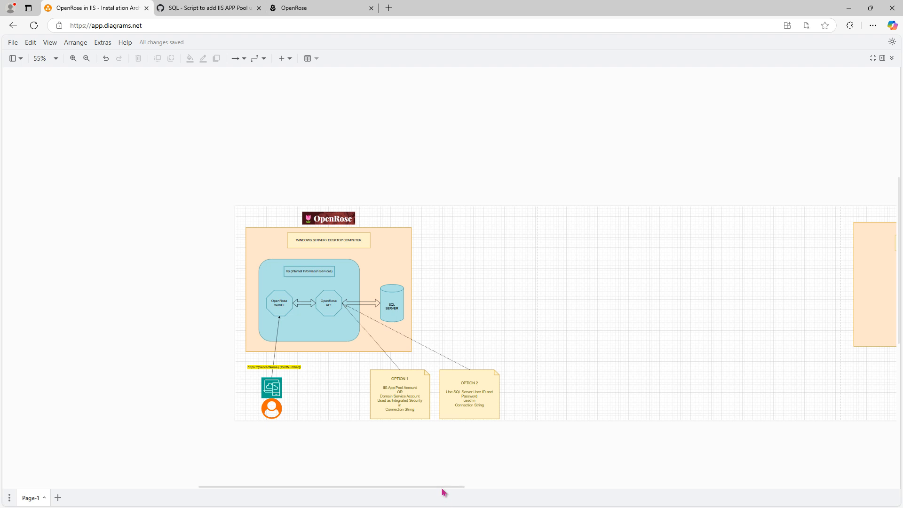
drag(444, 487, 494, 488)
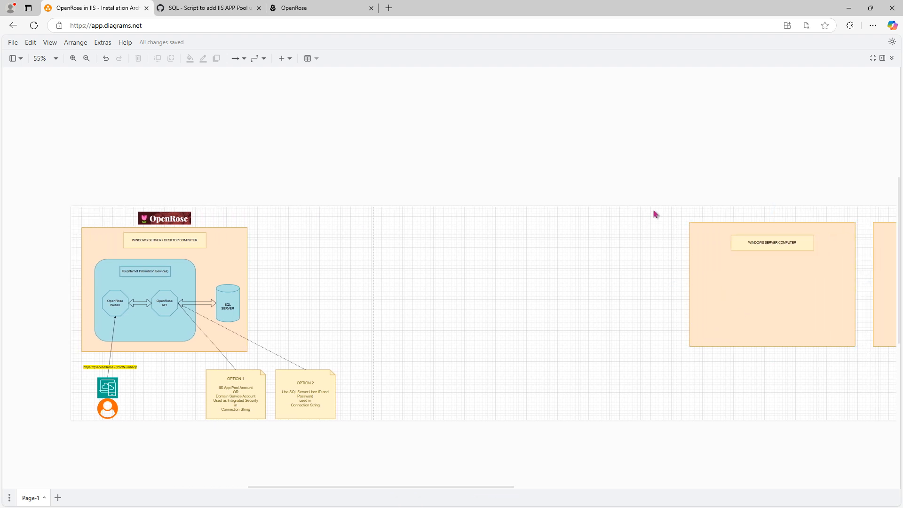
drag(654, 209, 861, 379)
drag(754, 308, 363, 314)
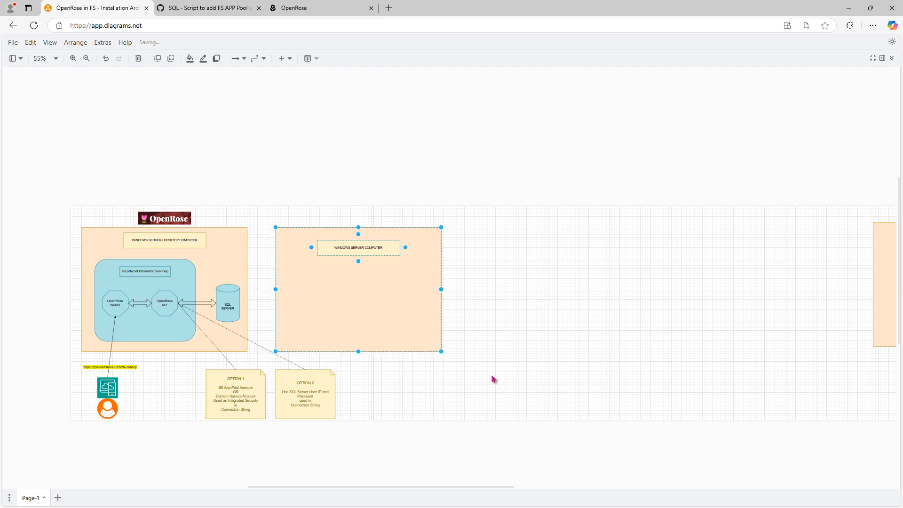
scroll(492, 377, up, 2)
scroll(465, 380, up, 3)
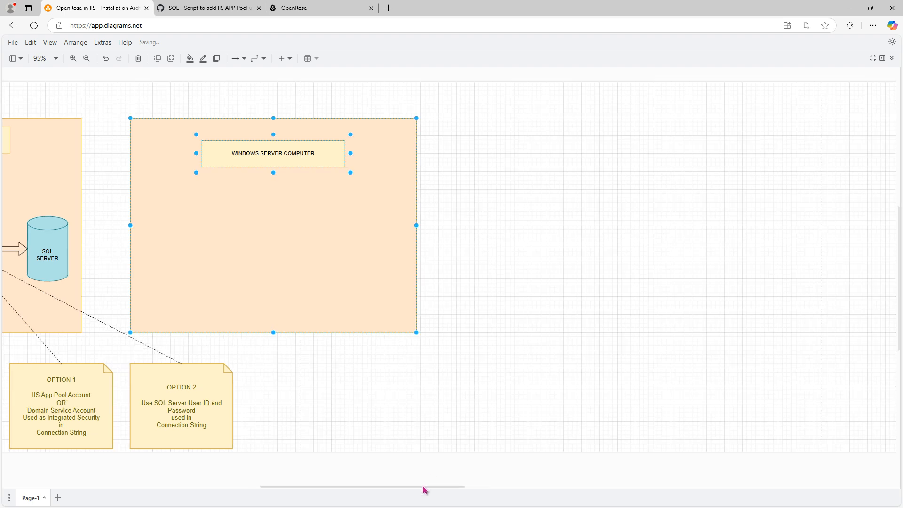
drag(423, 488, 355, 493)
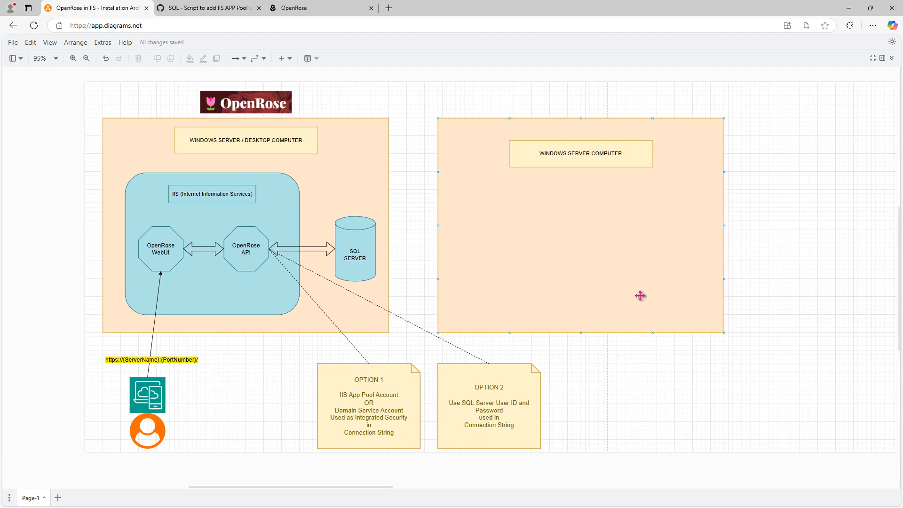